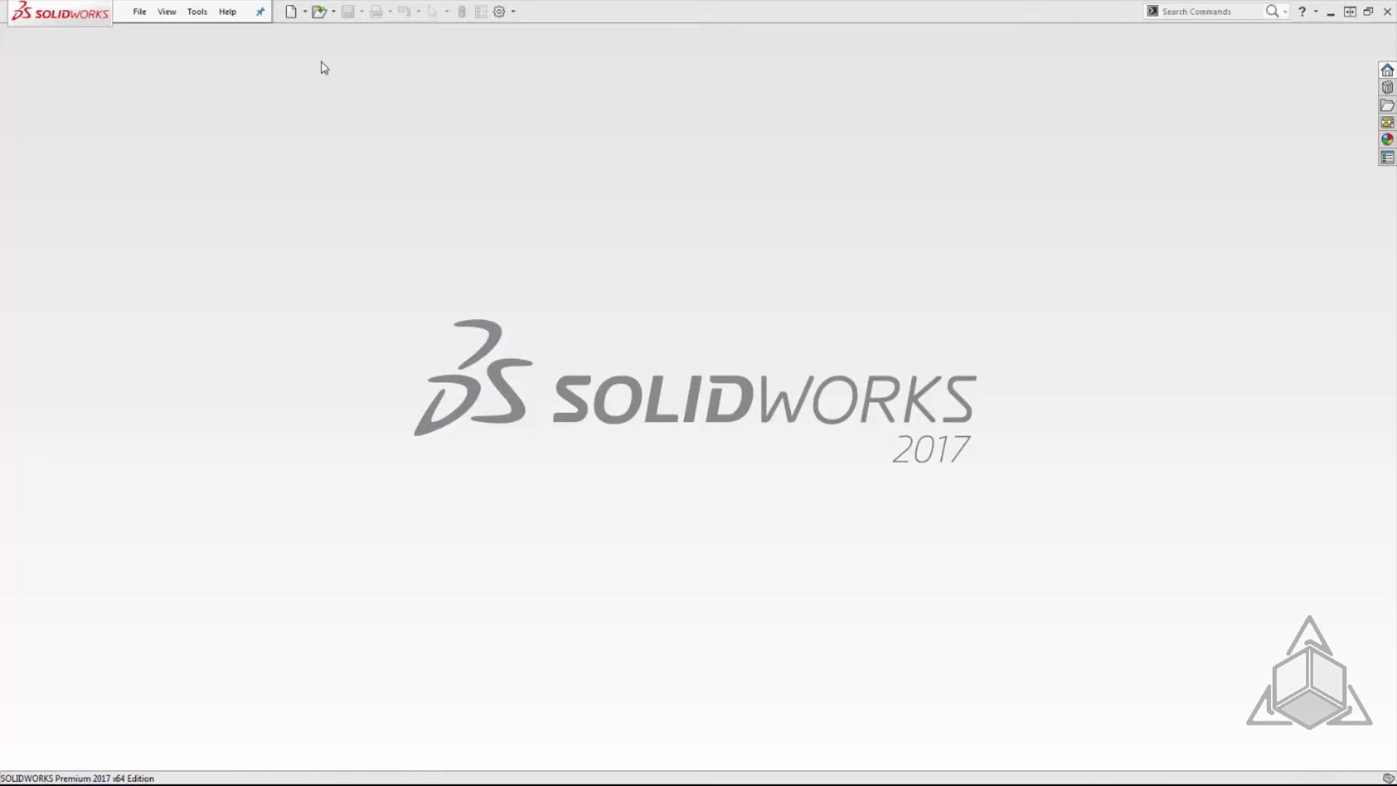
- Open the Bracket.DWG file from the 2D to 3D folder
left_click(320, 12)
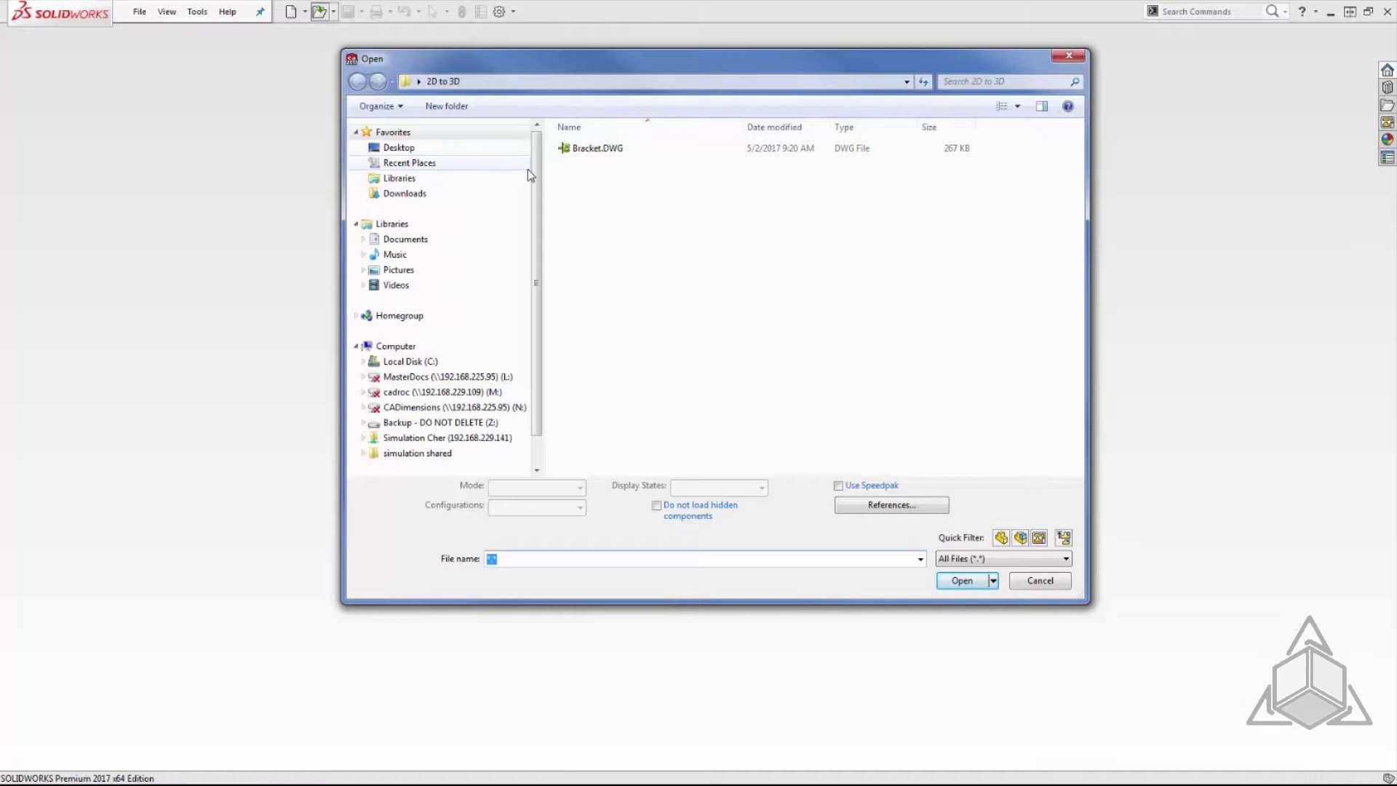
left_click(603, 155)
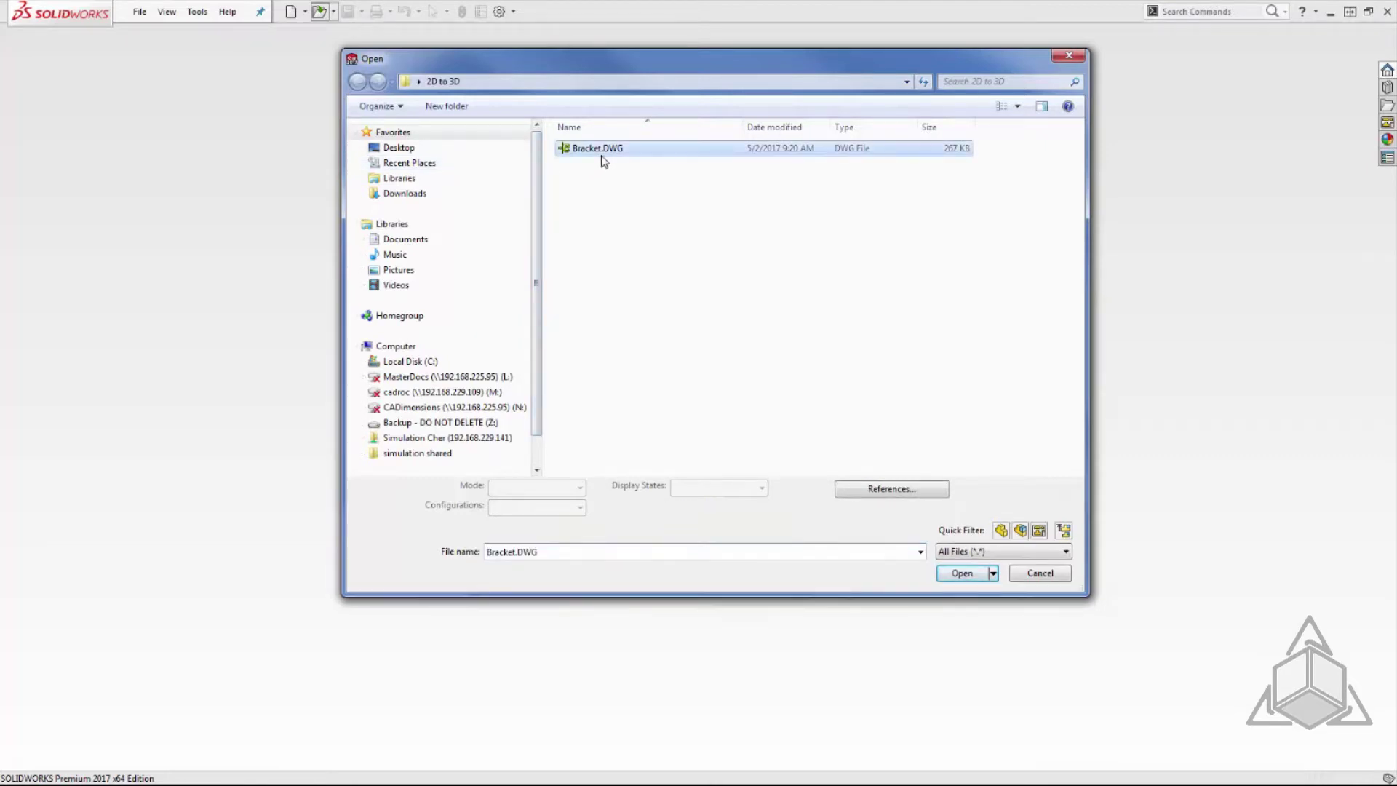
left_click(961, 573)
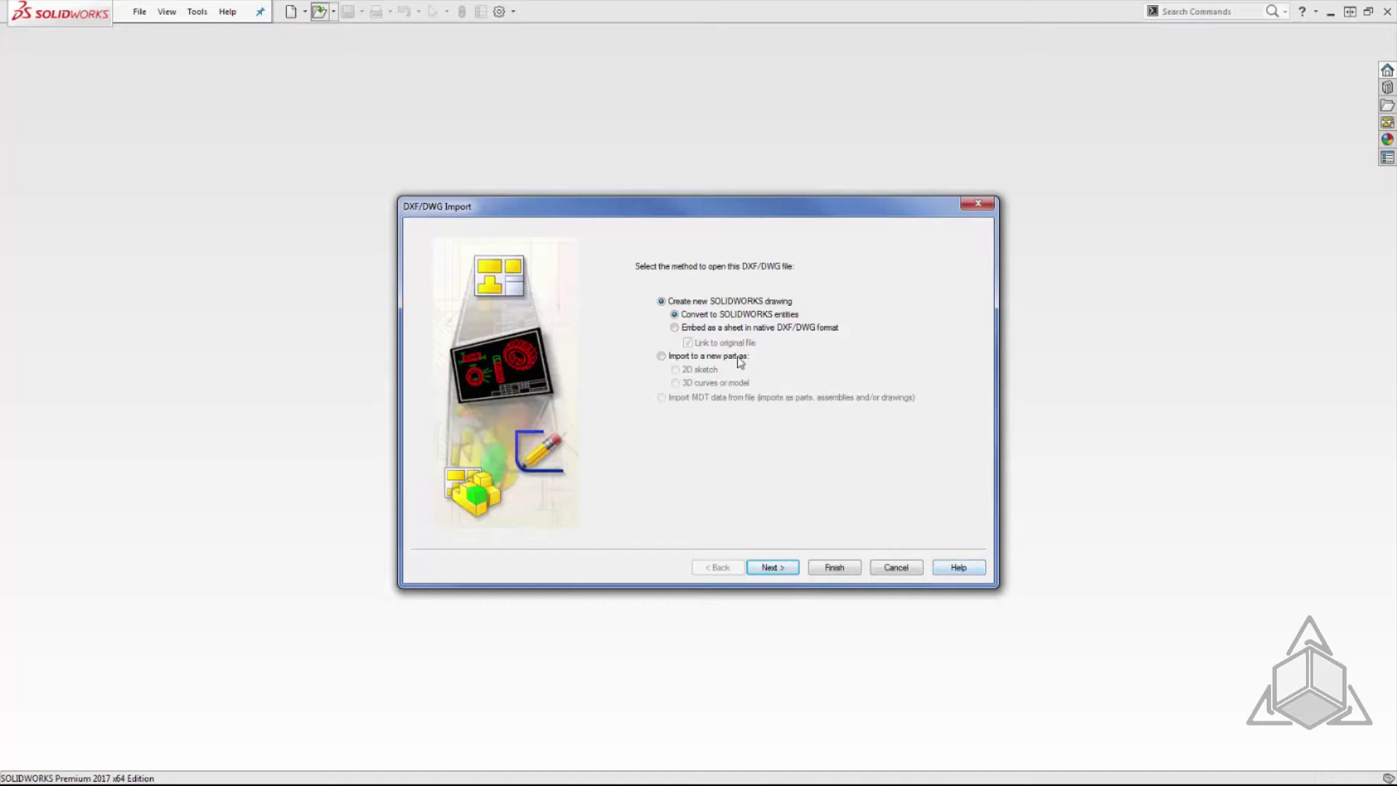
- Import the drawing into a new part as a 2D sketch, keeping the default import settings and using the Part_MM template
left_click(739, 358)
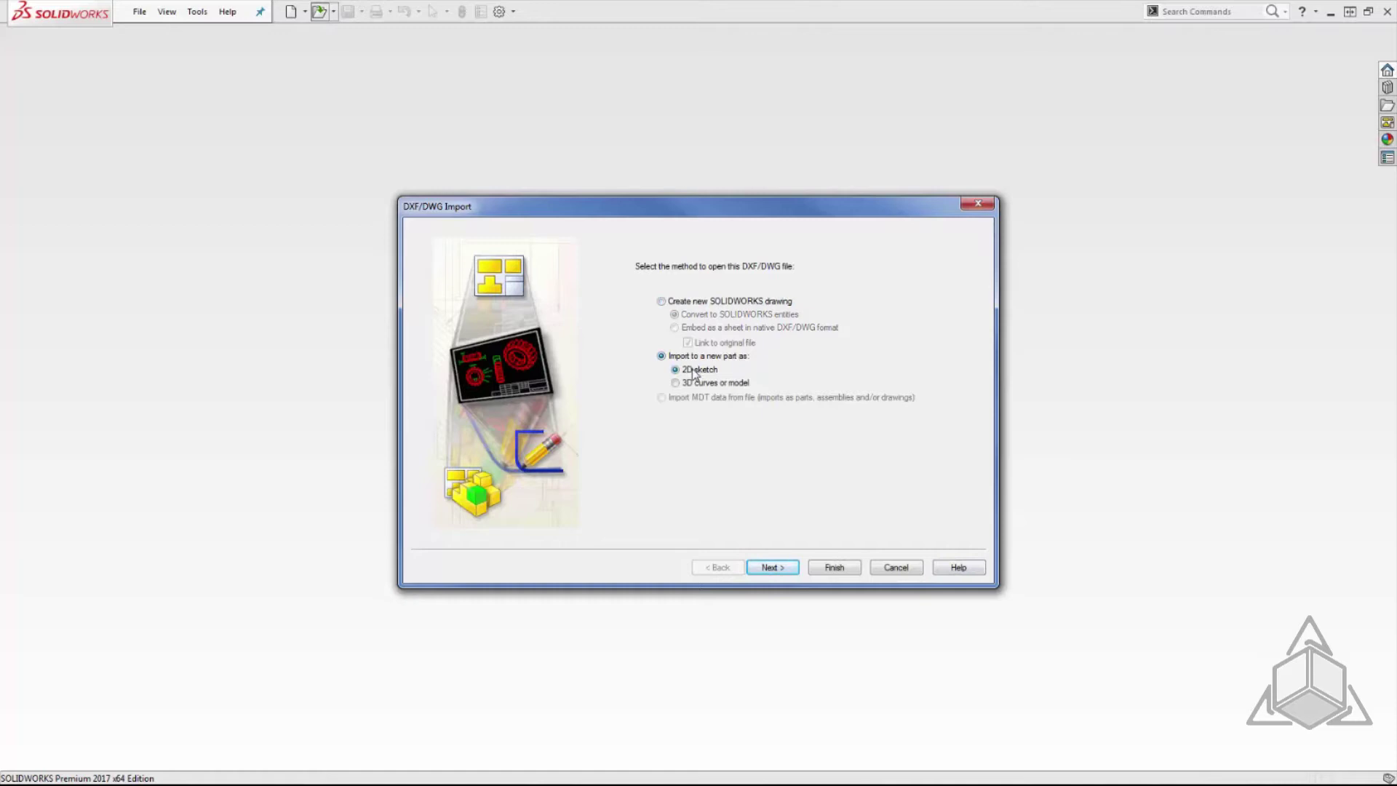
left_click(777, 569)
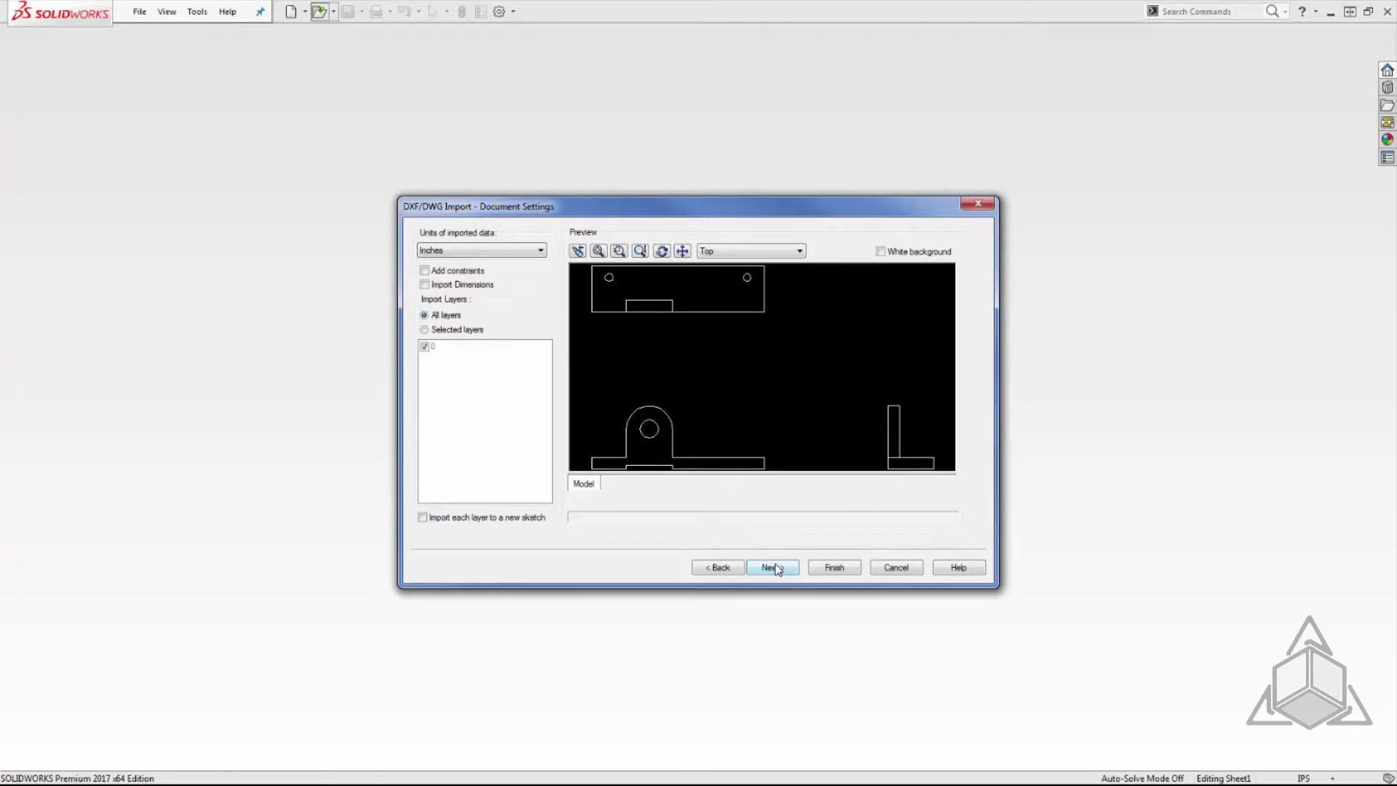
left_click(777, 569)
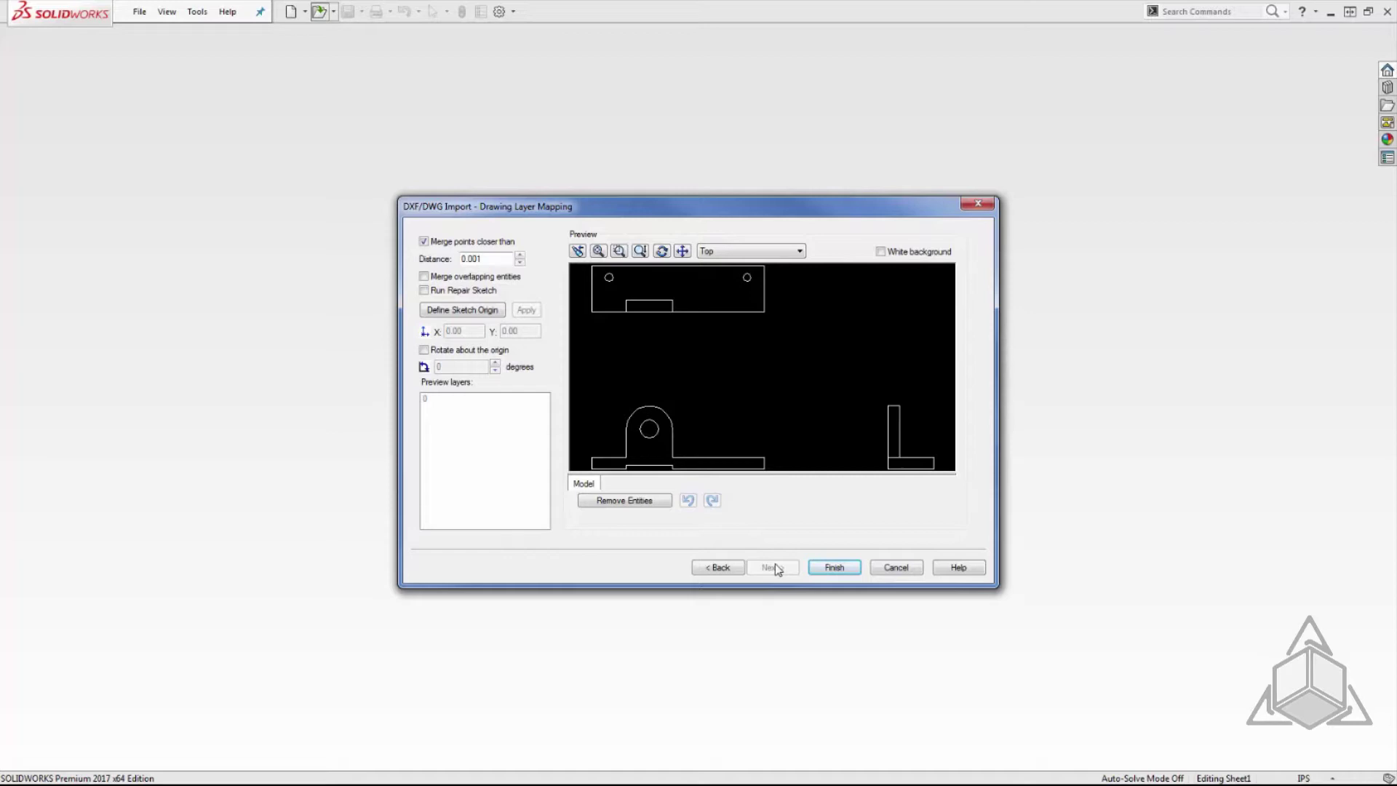
left_click(830, 567)
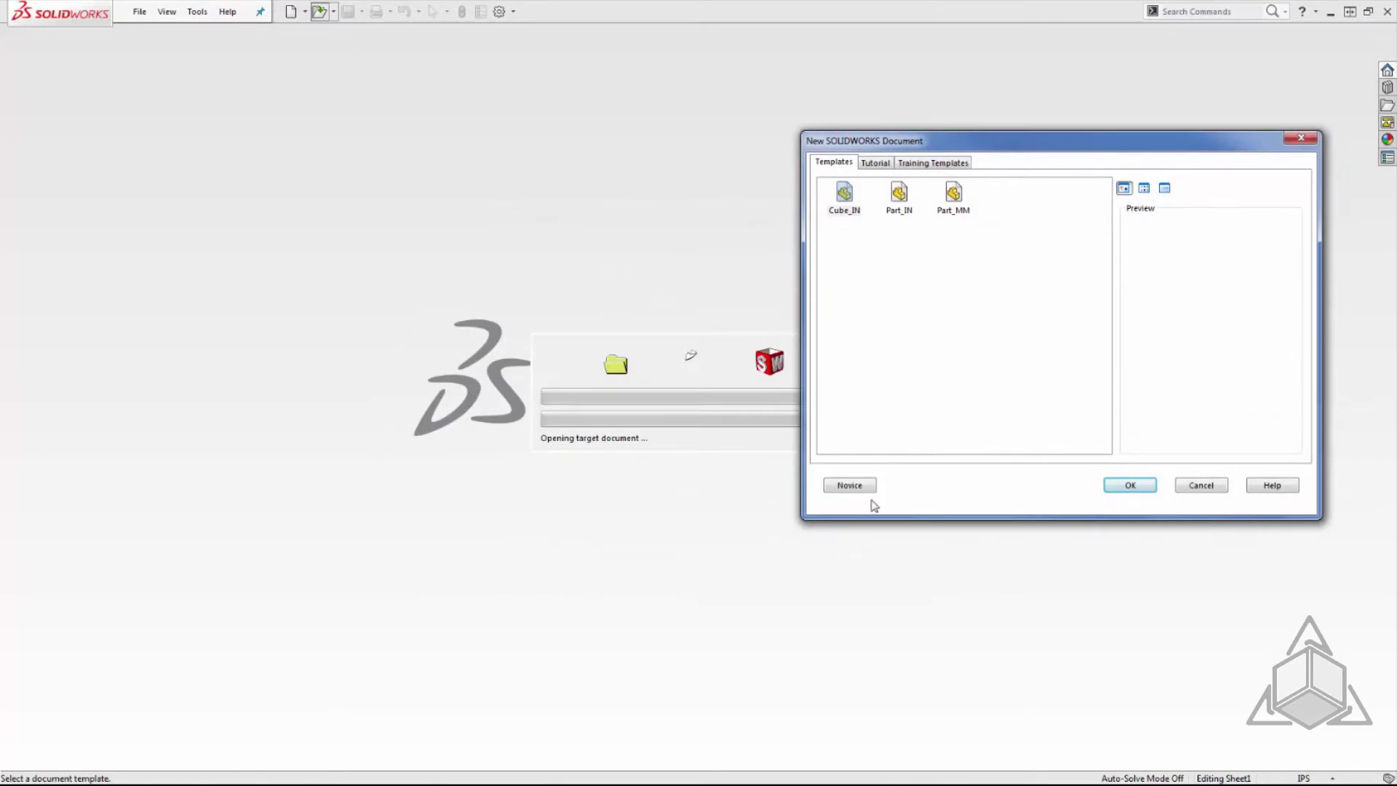
left_click(958, 213)
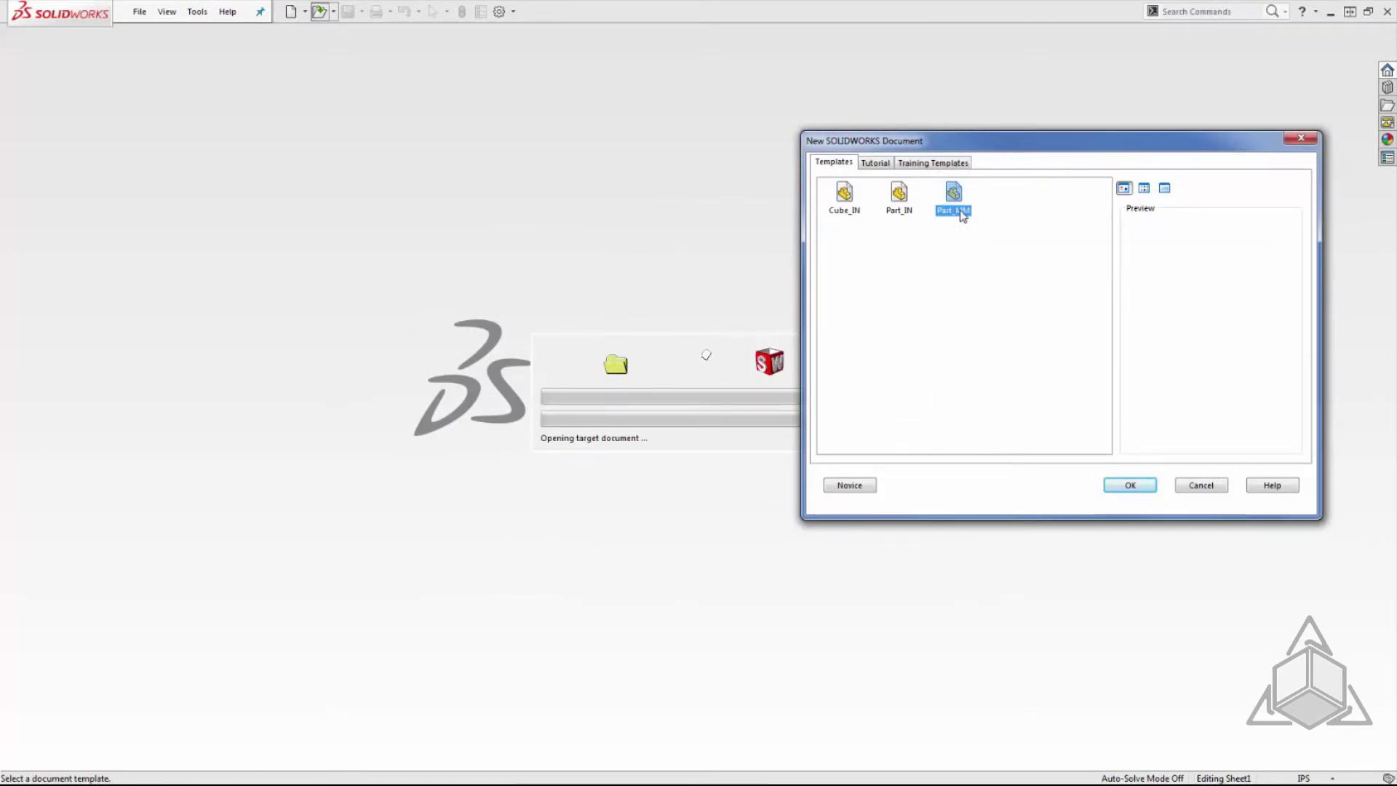
left_click(1130, 486)
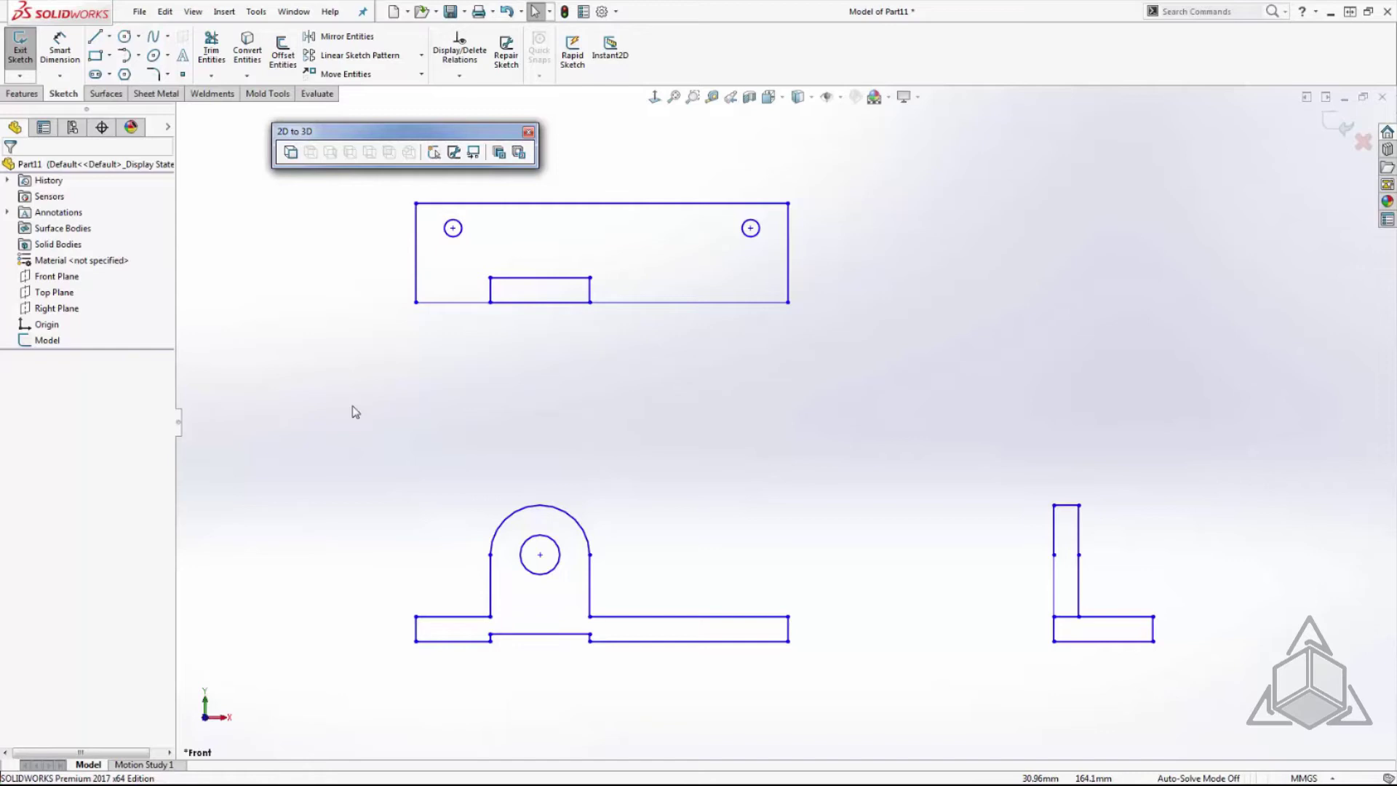
- Assign the imported front, top and side views to the part's front, top and right sketches respectively
mouse_move(340, 417)
left_mouse_down()
mouse_move(547, 713)
mouse_move(835, 757)
mouse_move(850, 738)
left_mouse_up()
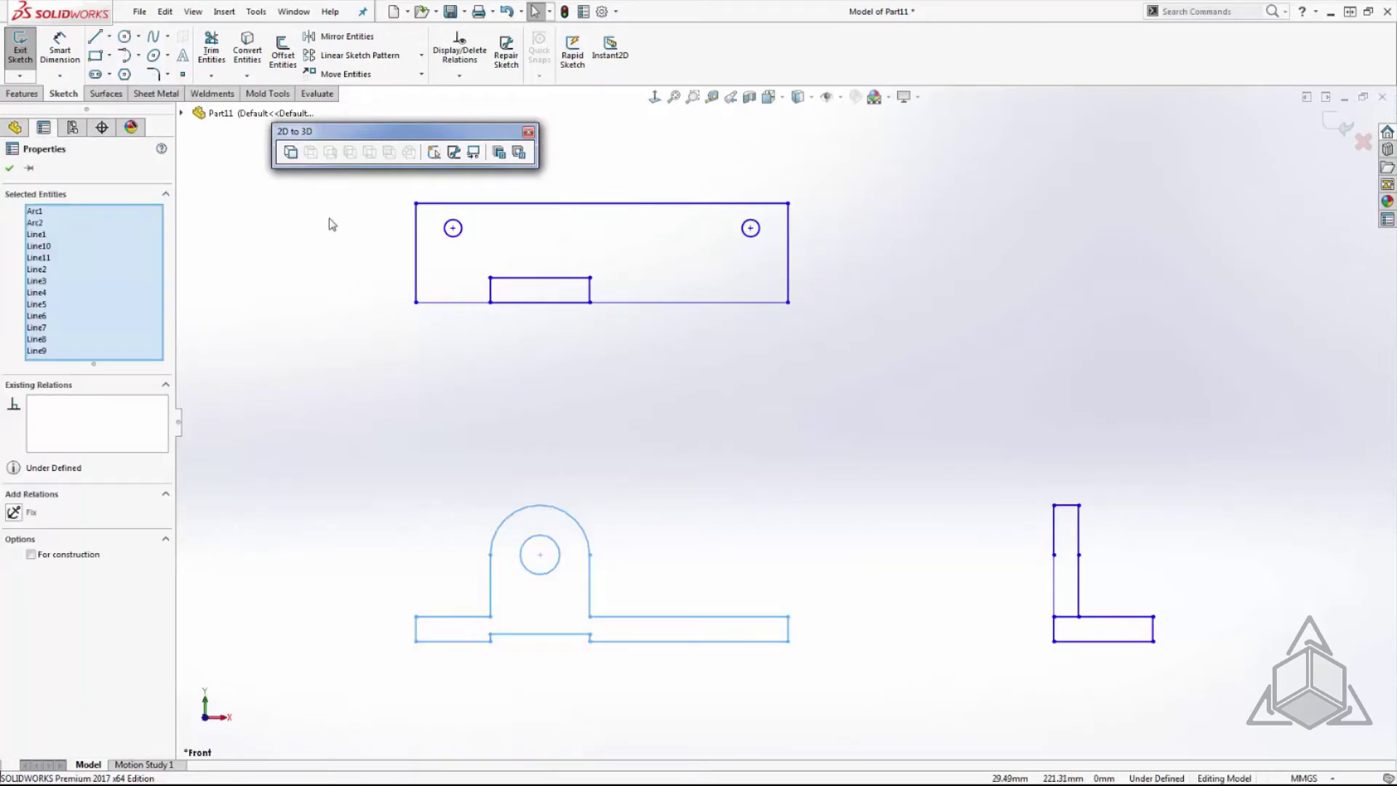
left_click(290, 153)
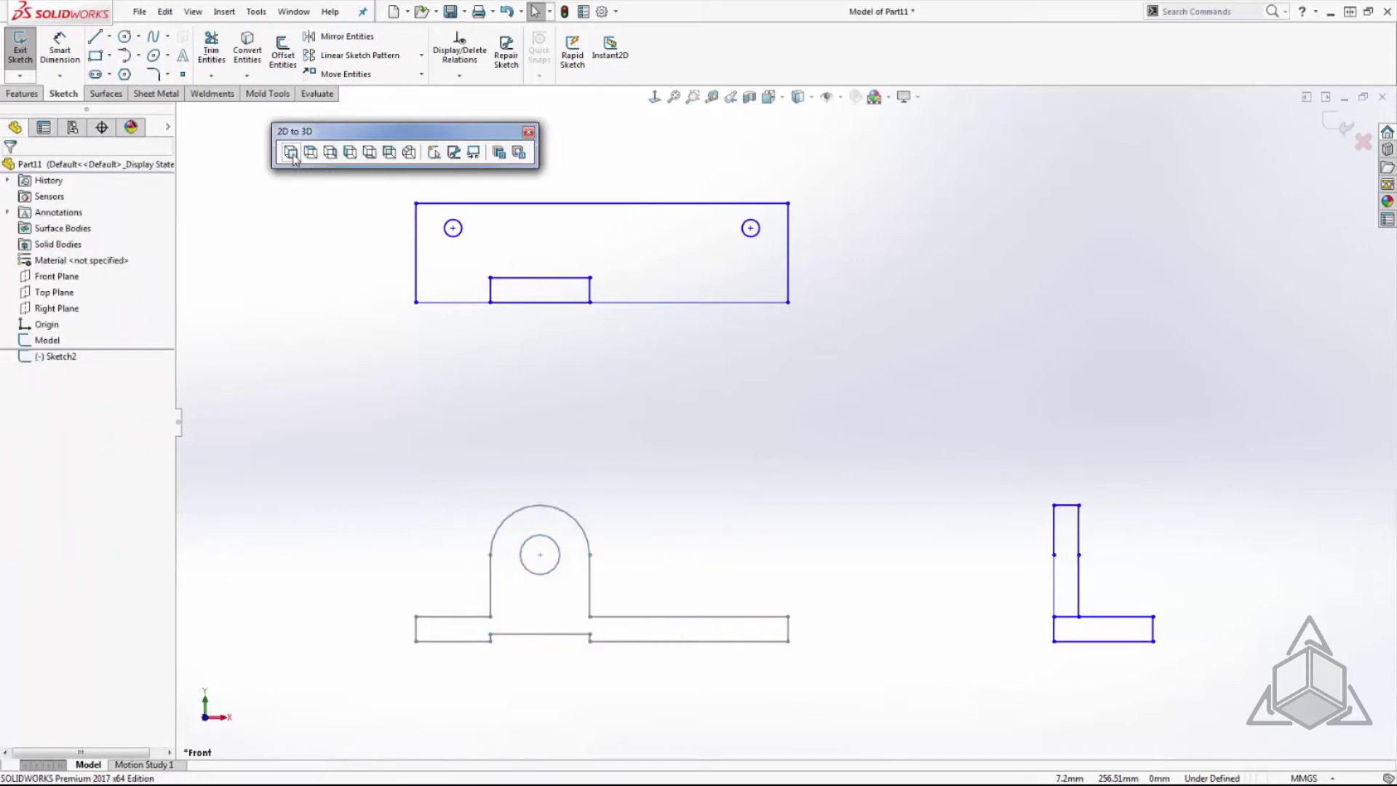
mouse_move(356, 184)
left_mouse_down()
mouse_move(608, 371)
mouse_move(845, 405)
left_mouse_up()
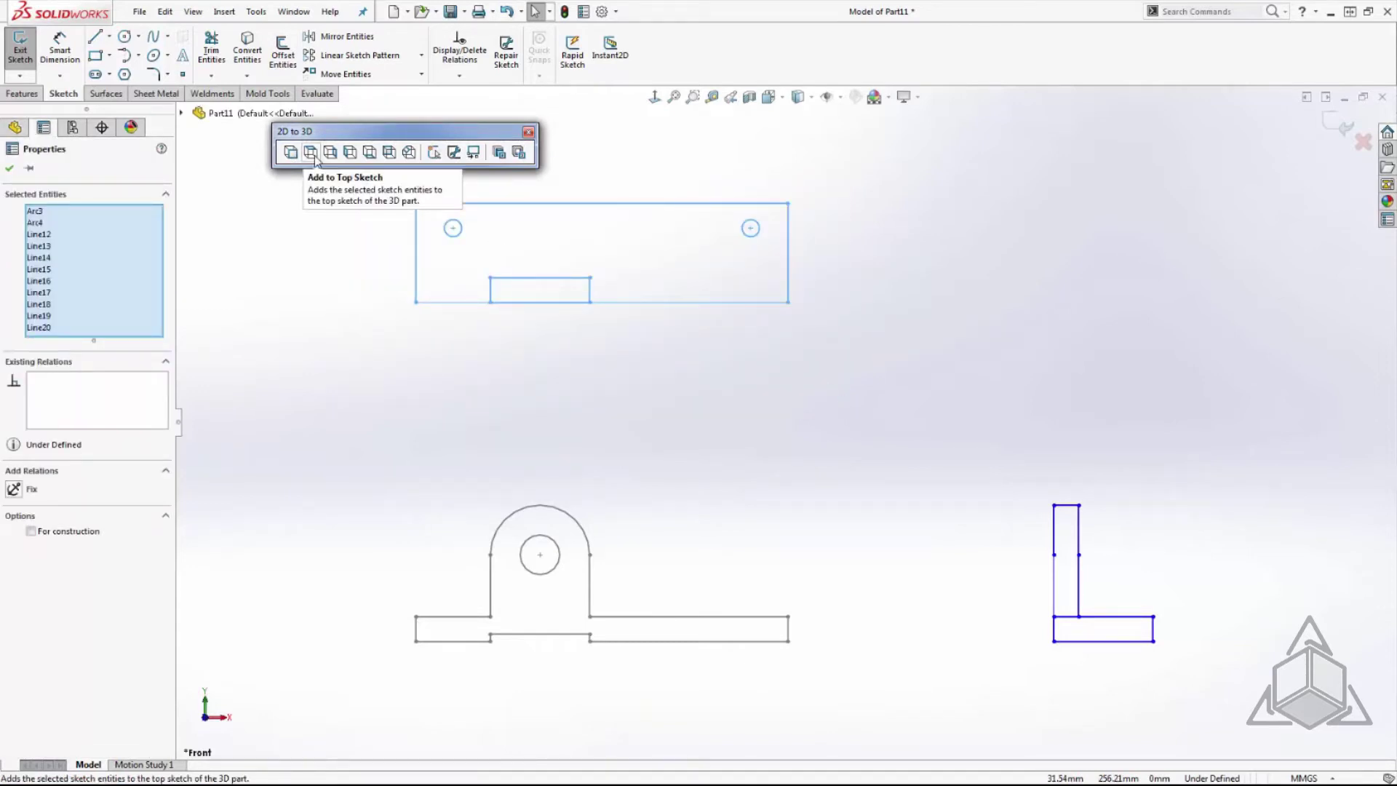
left_click(314, 157)
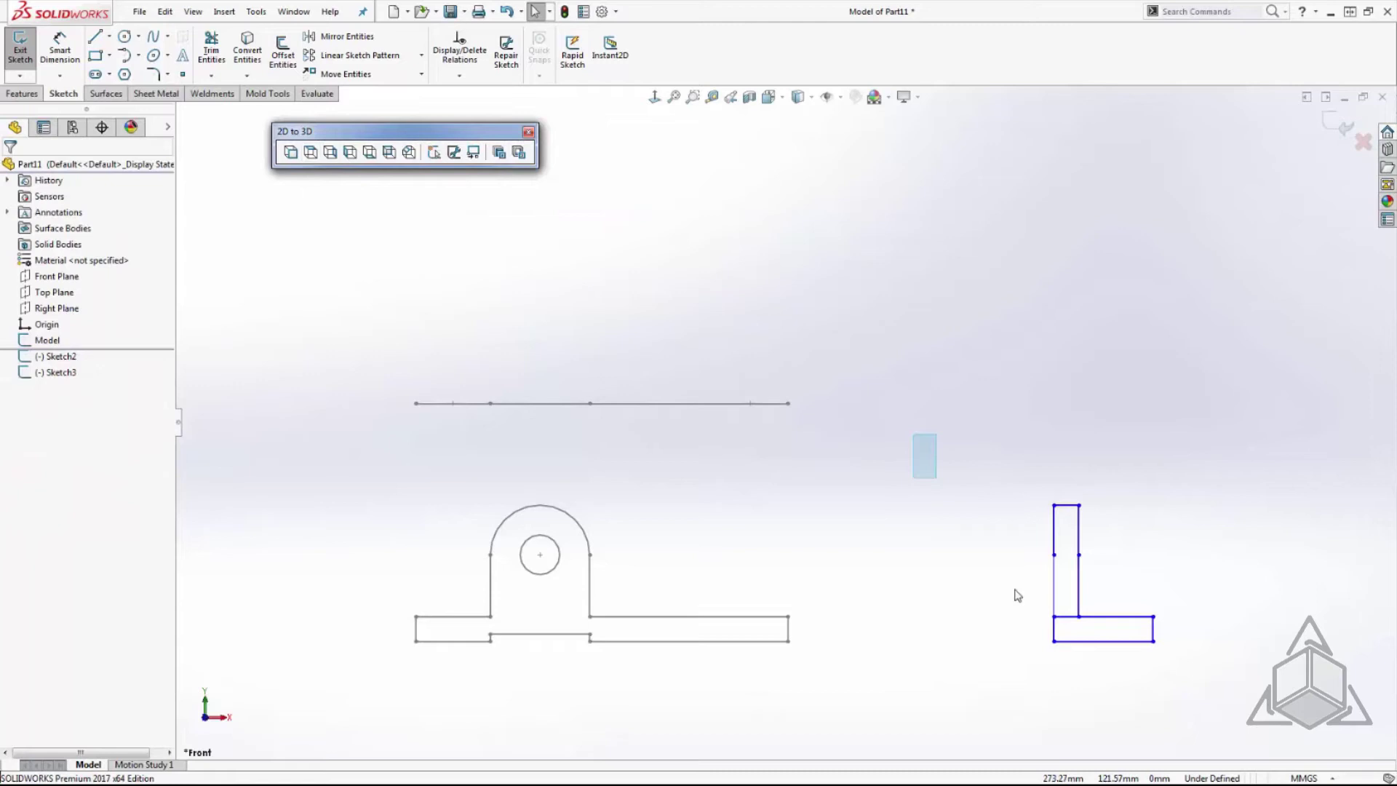
left_click_drag(1017, 595, 1207, 709)
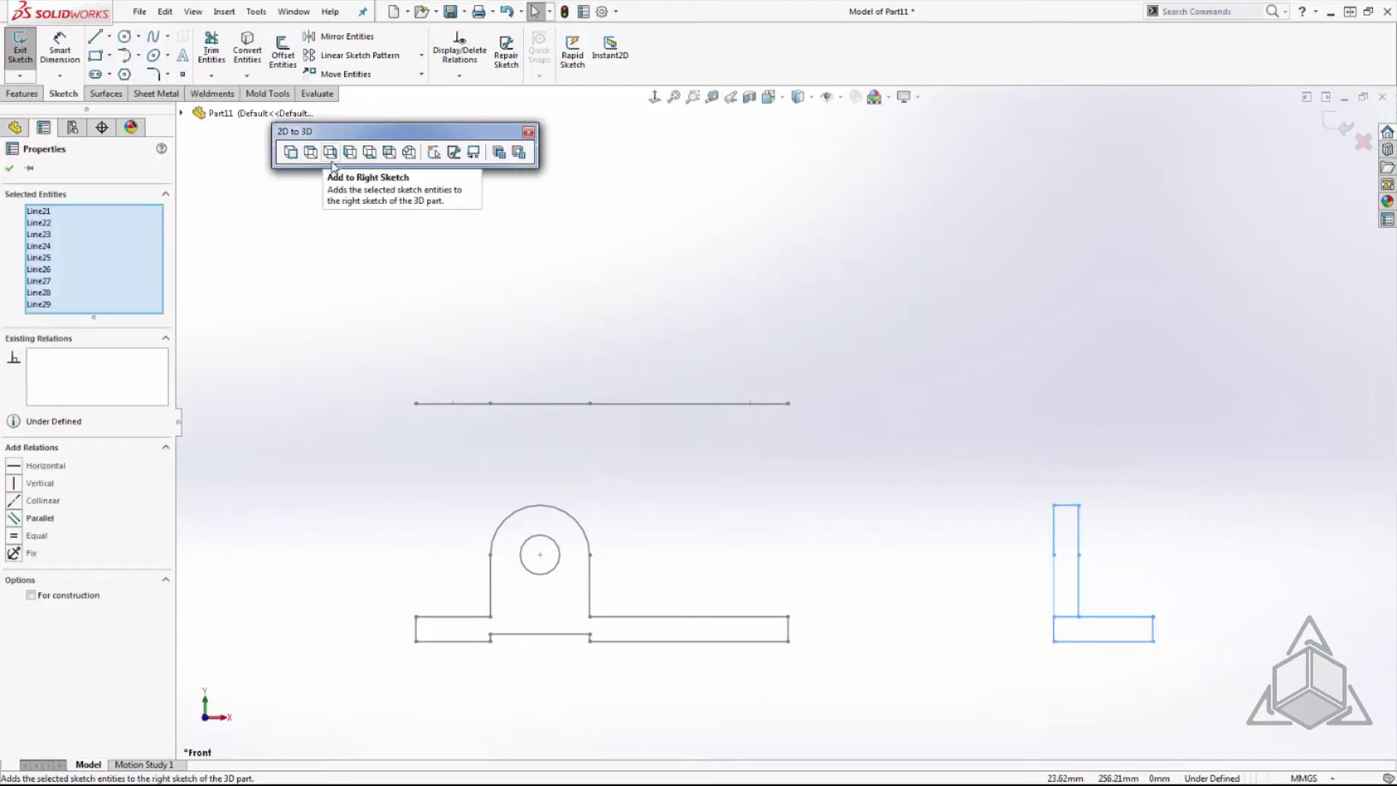
left_click(332, 163)
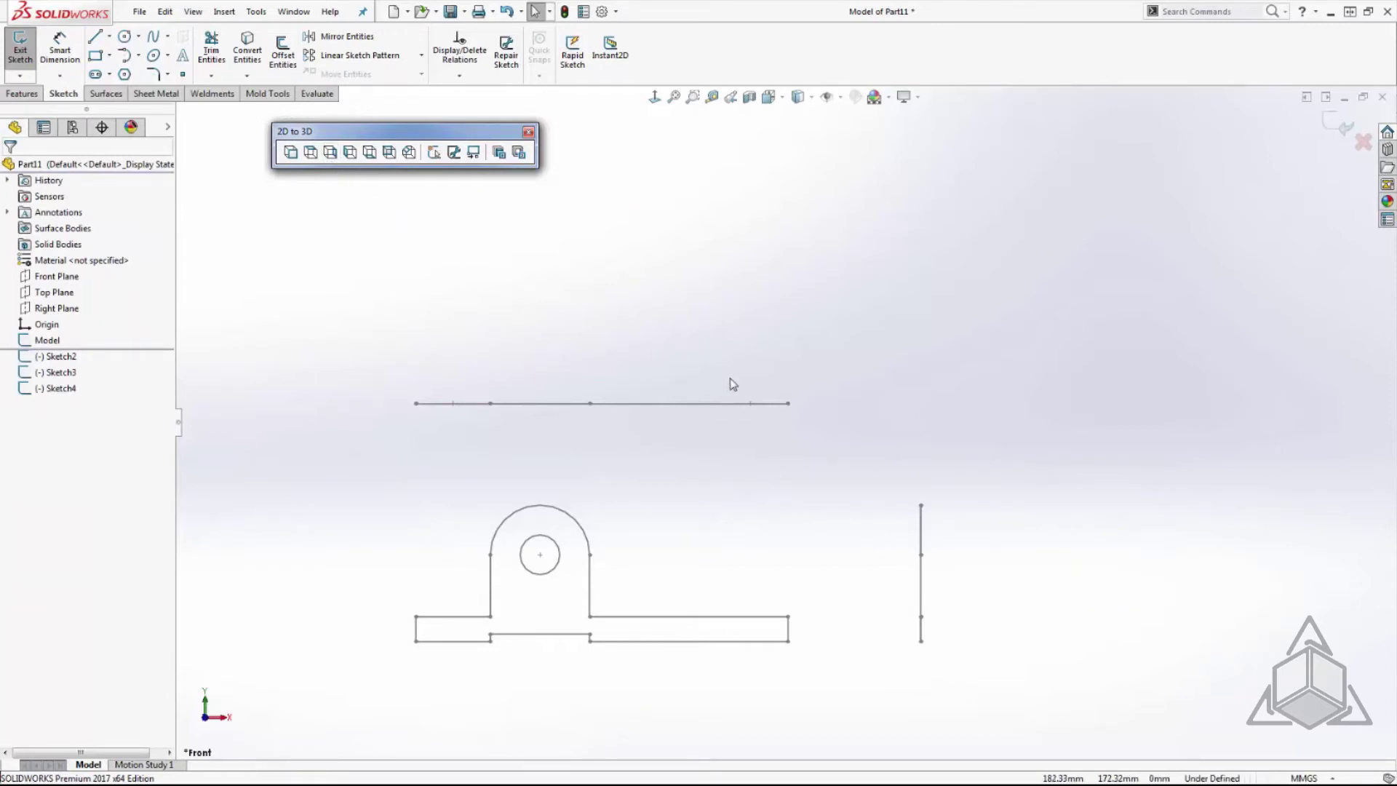
- Align the top sketch to the front sketch using the top view's front edge and the upper edge of the front view's base
middle_click_drag(851, 356, 734, 384)
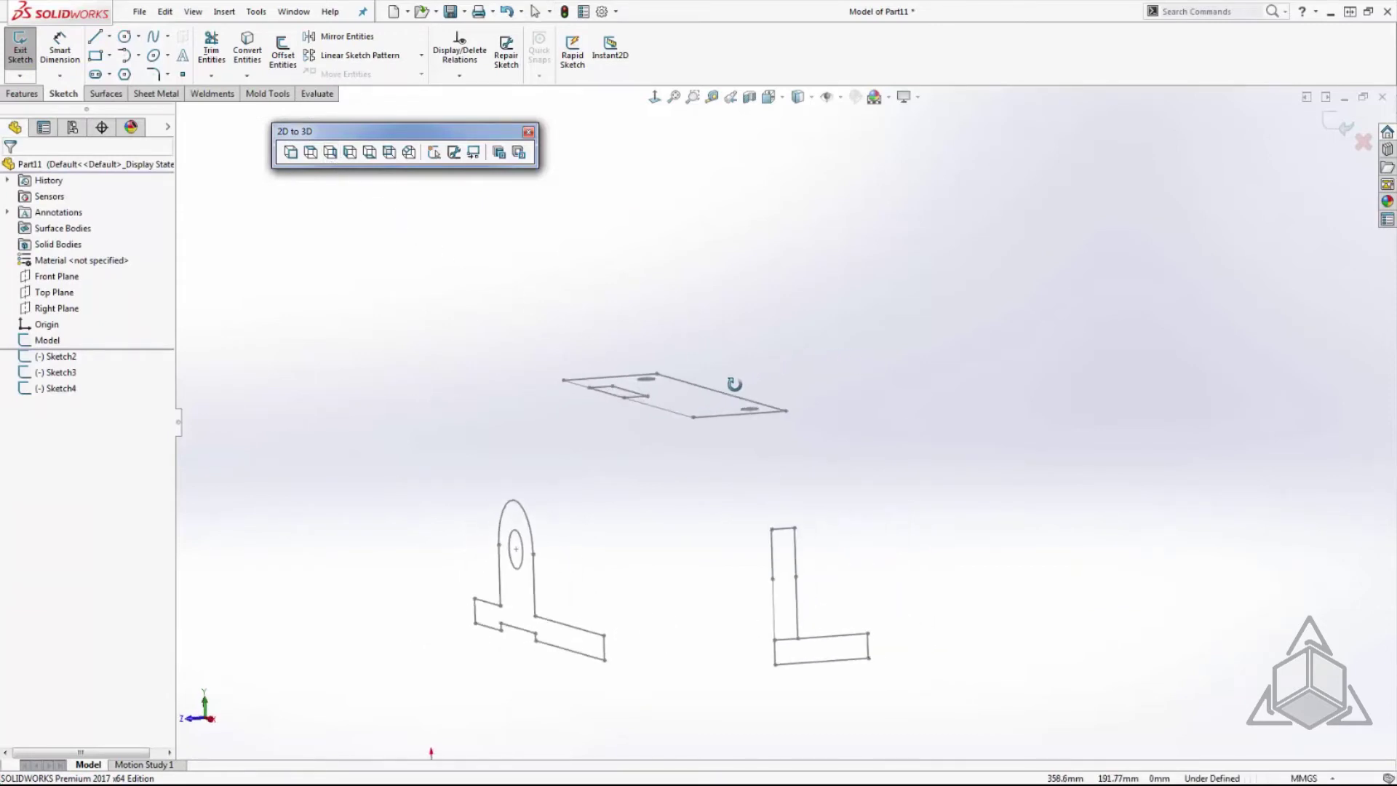
left_click(664, 413)
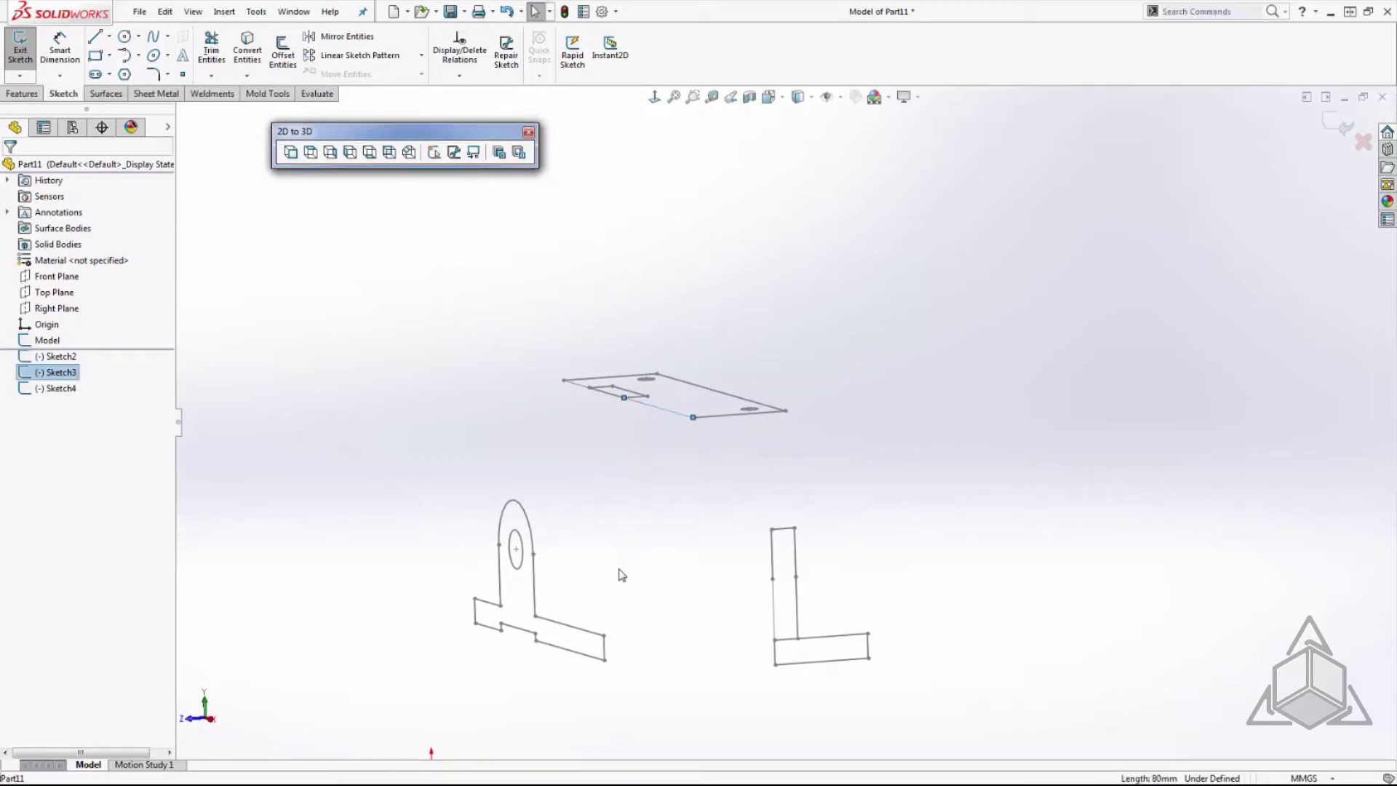
left_click(586, 630, "ctrl")
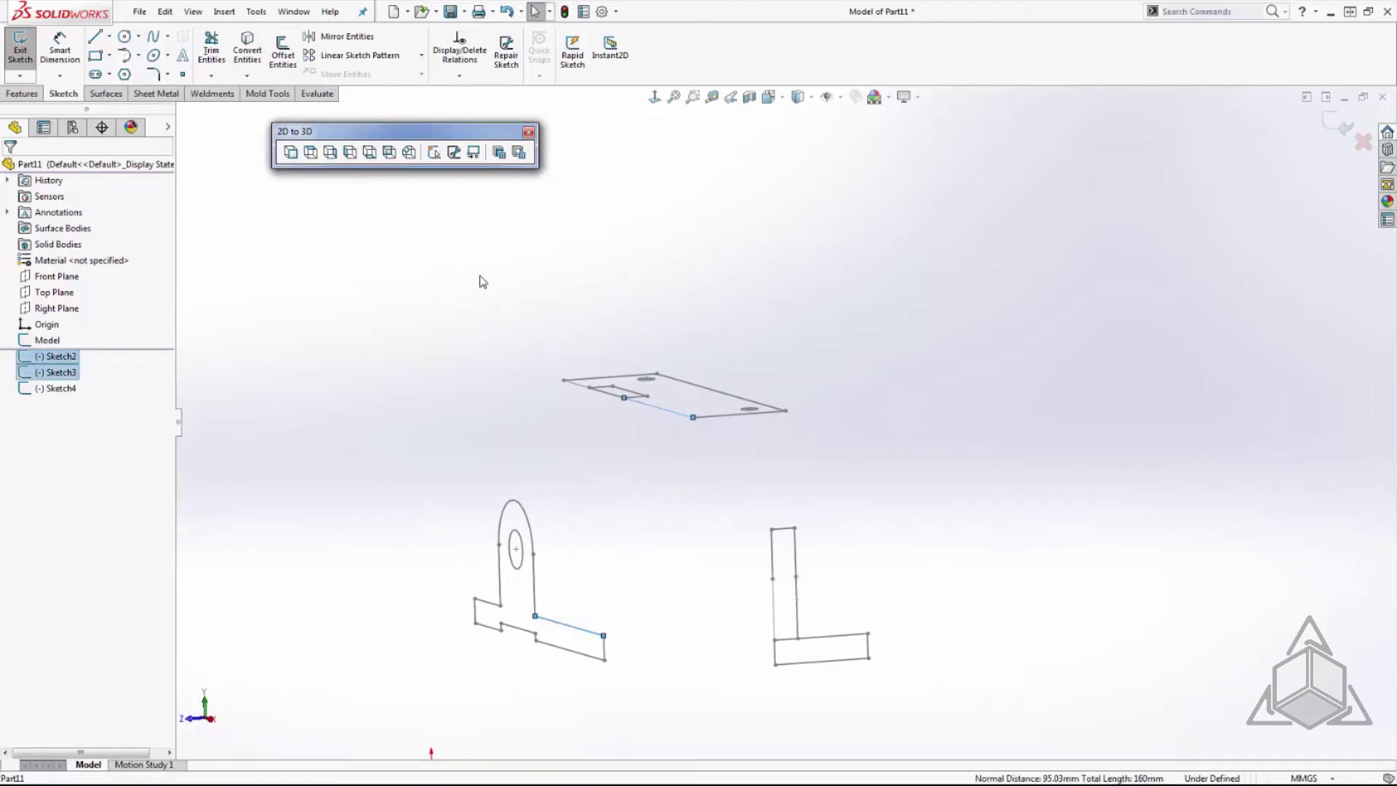
left_click(471, 156)
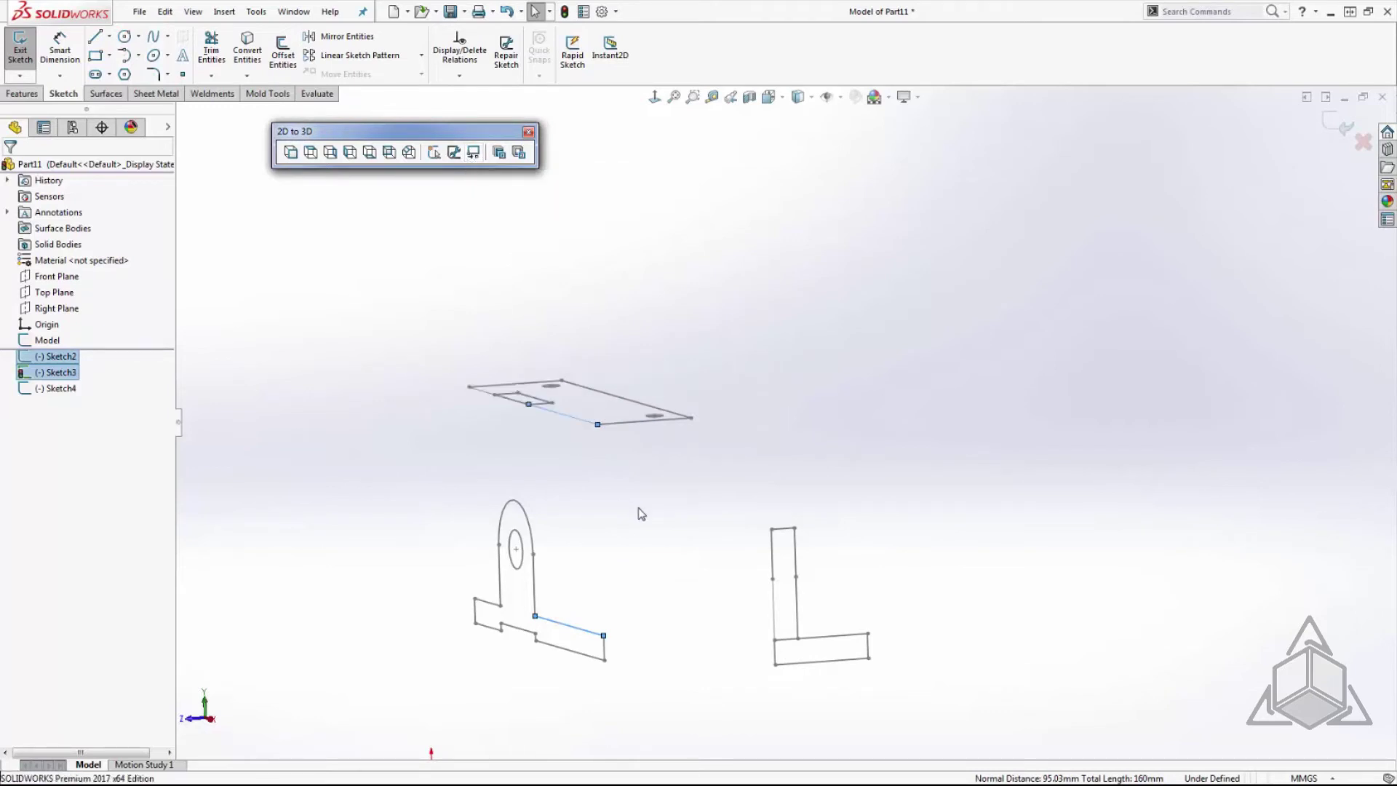
left_click(640, 511)
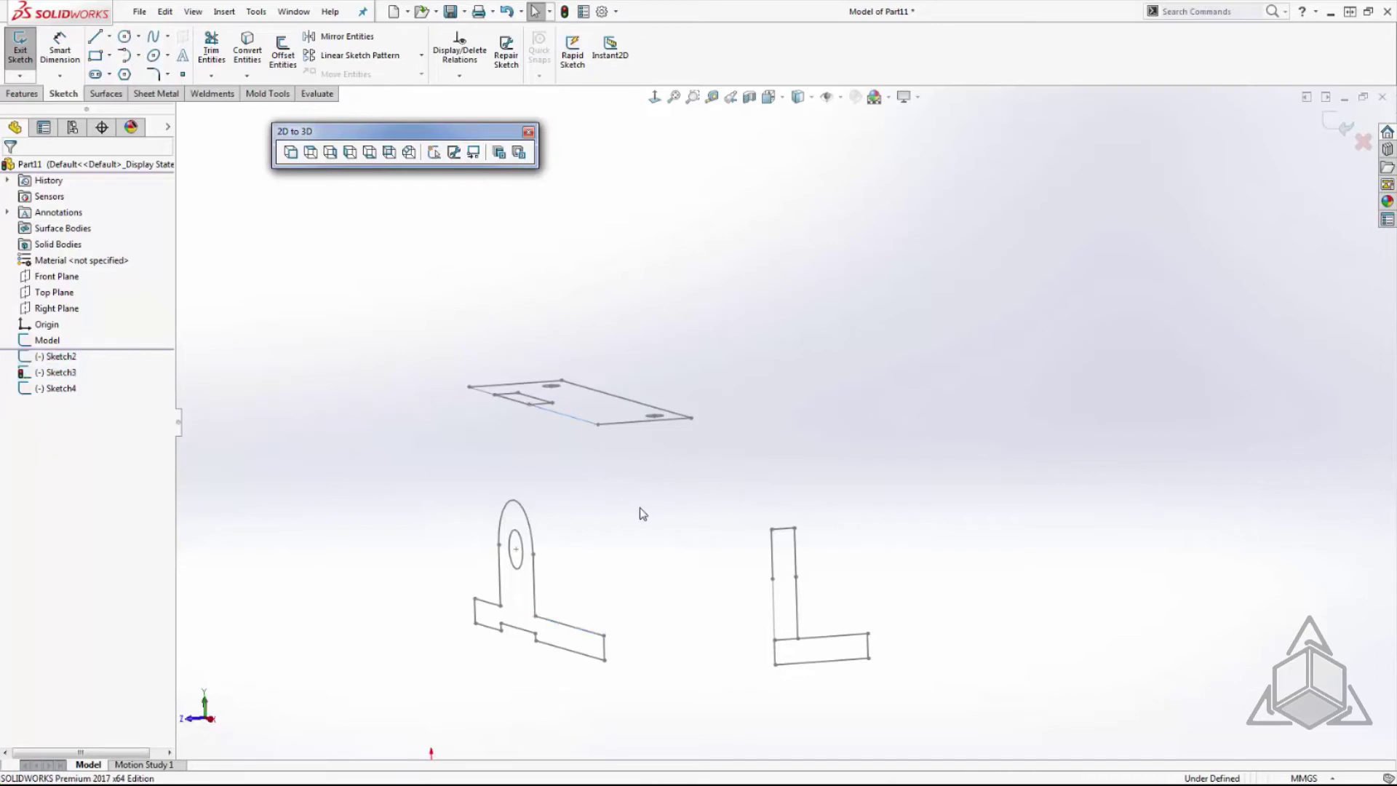
- Align the right sketch to the front sketch using the side view's outer vertical edge and the end edge of the front view's base
left_click(773, 553)
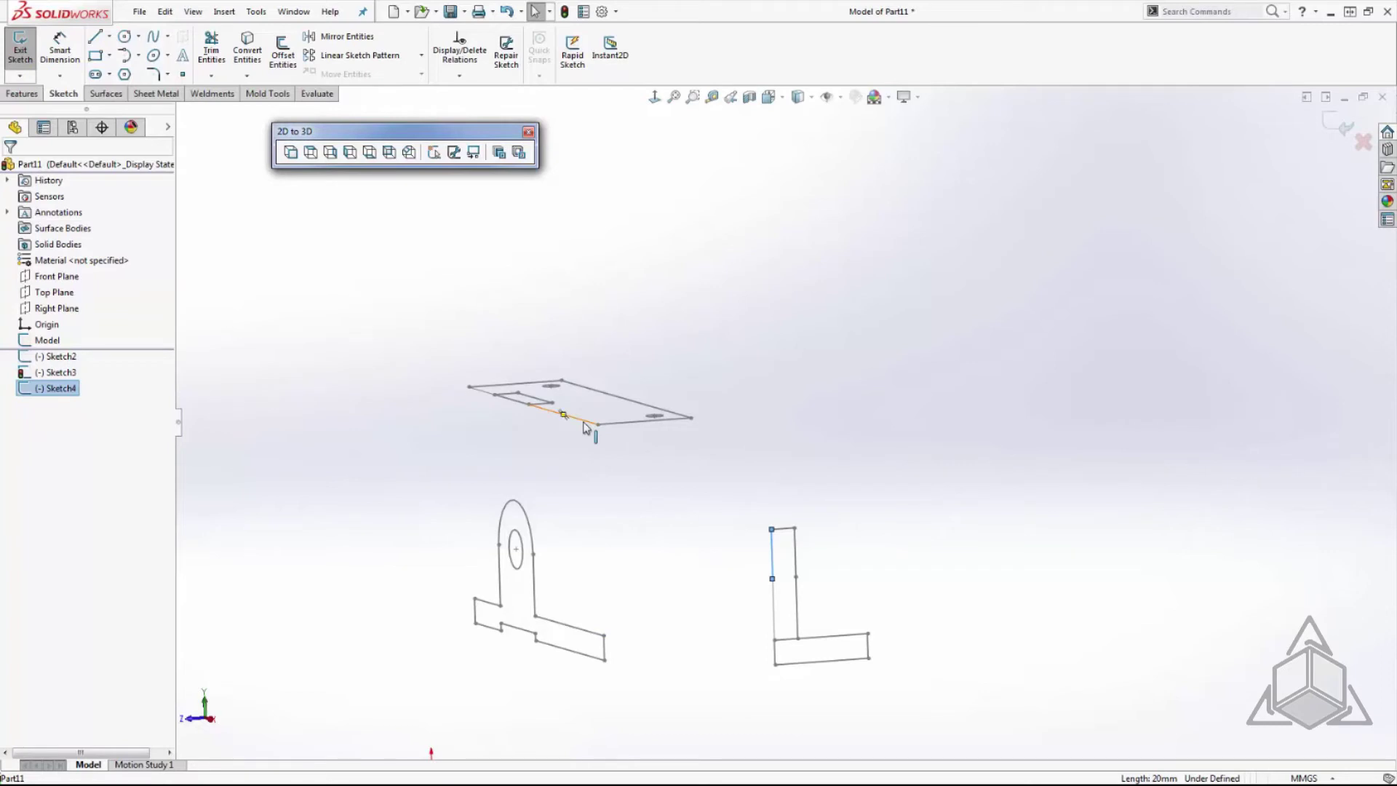
left_click(604, 650, "ctrl")
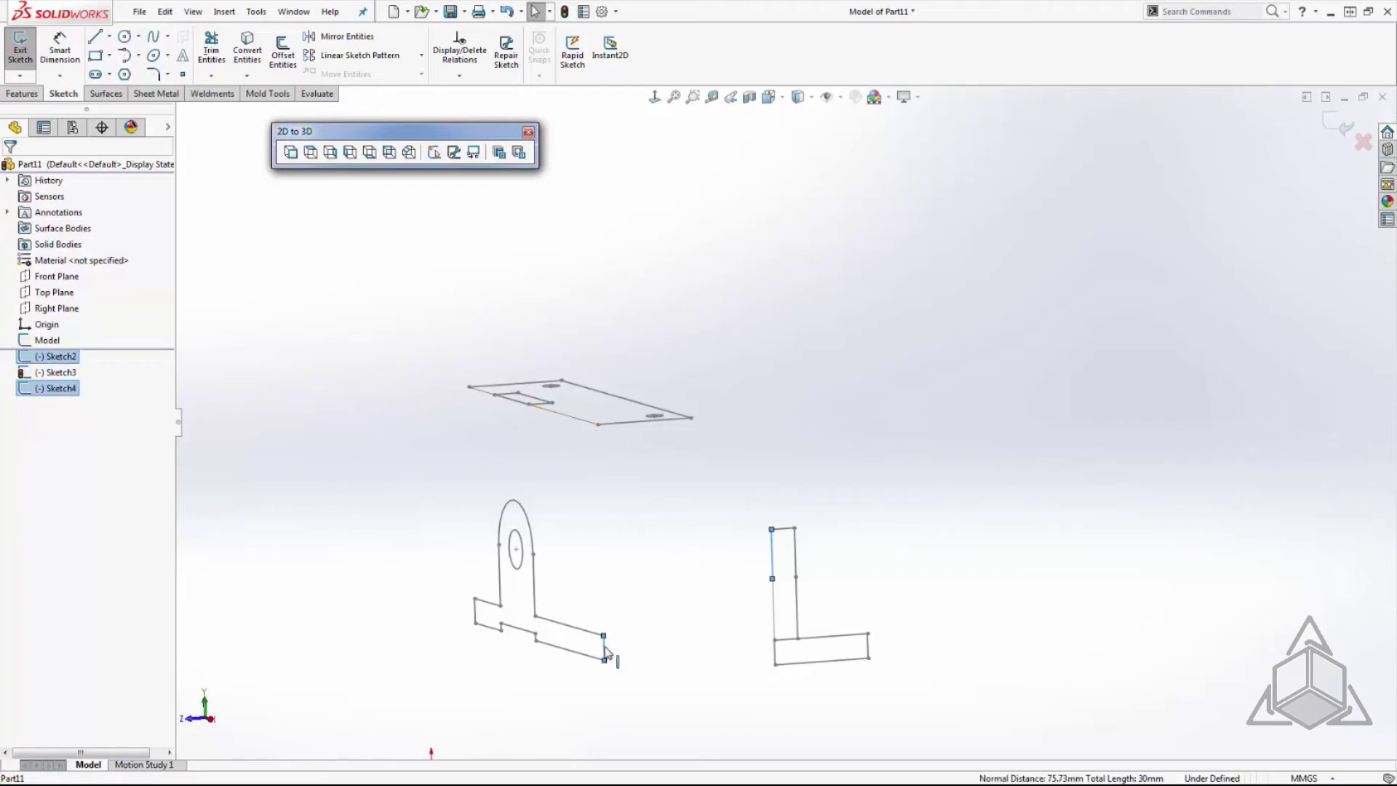
left_click(473, 154)
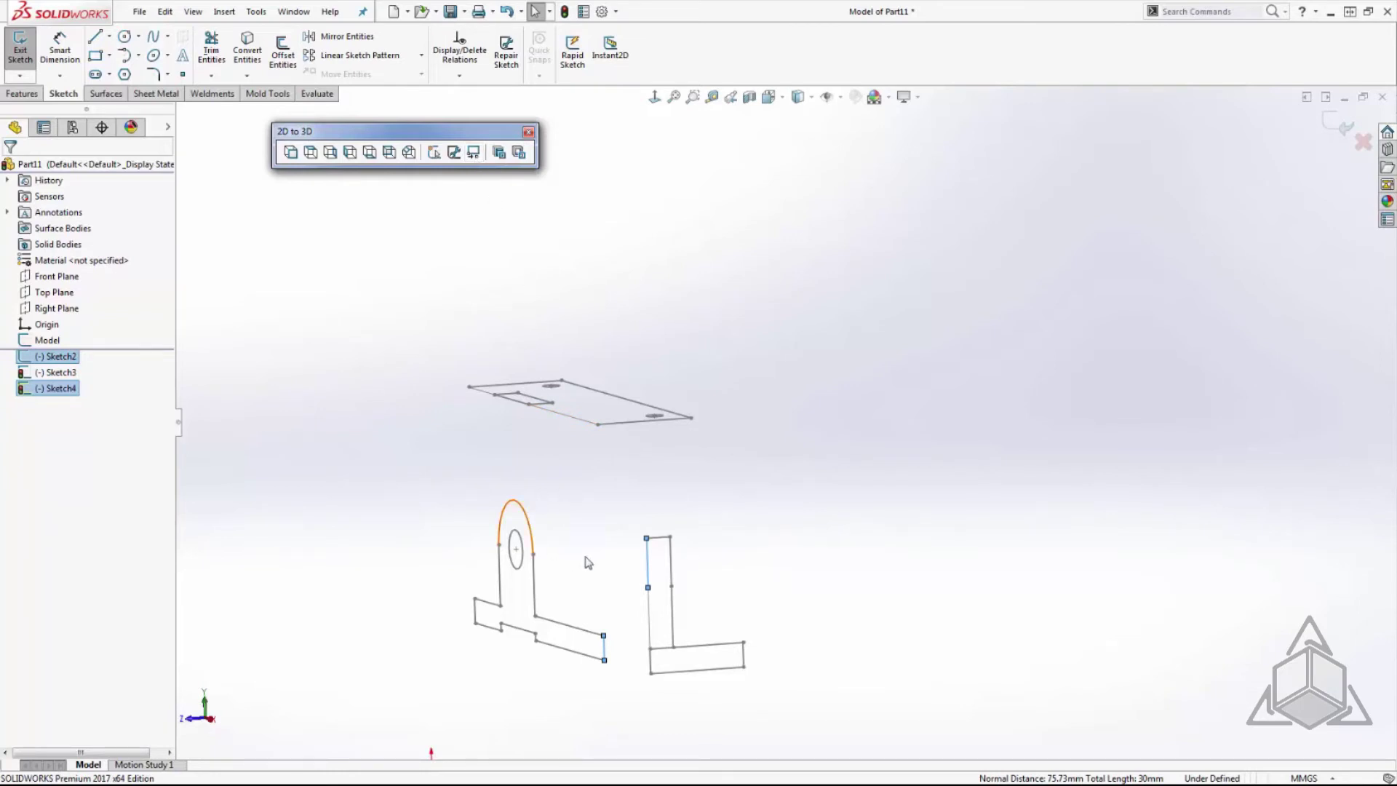
left_click(600, 563)
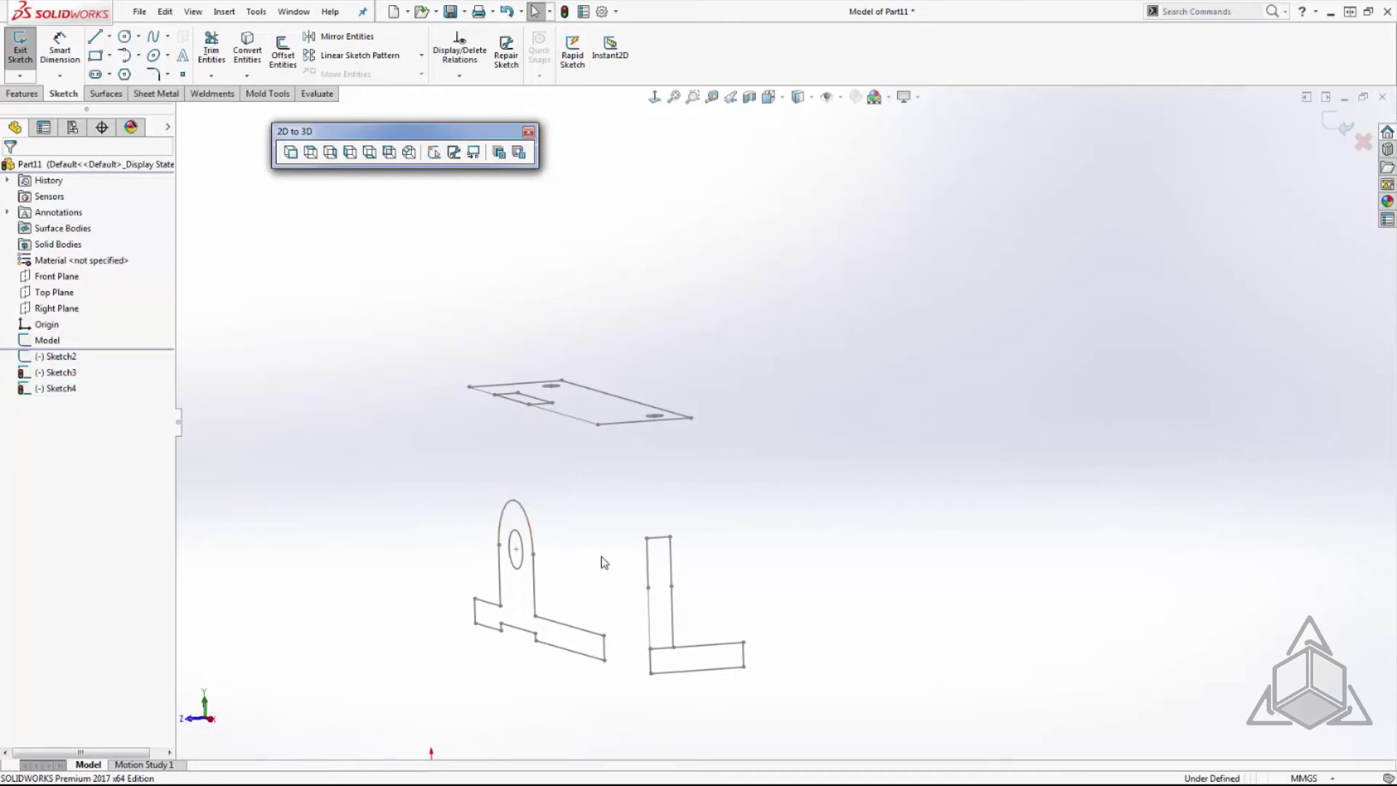
- Extrude the base rectangle of the right sketch from the vertex at one end of the front view's base up to the vertex at its other end
left_click(691, 646)
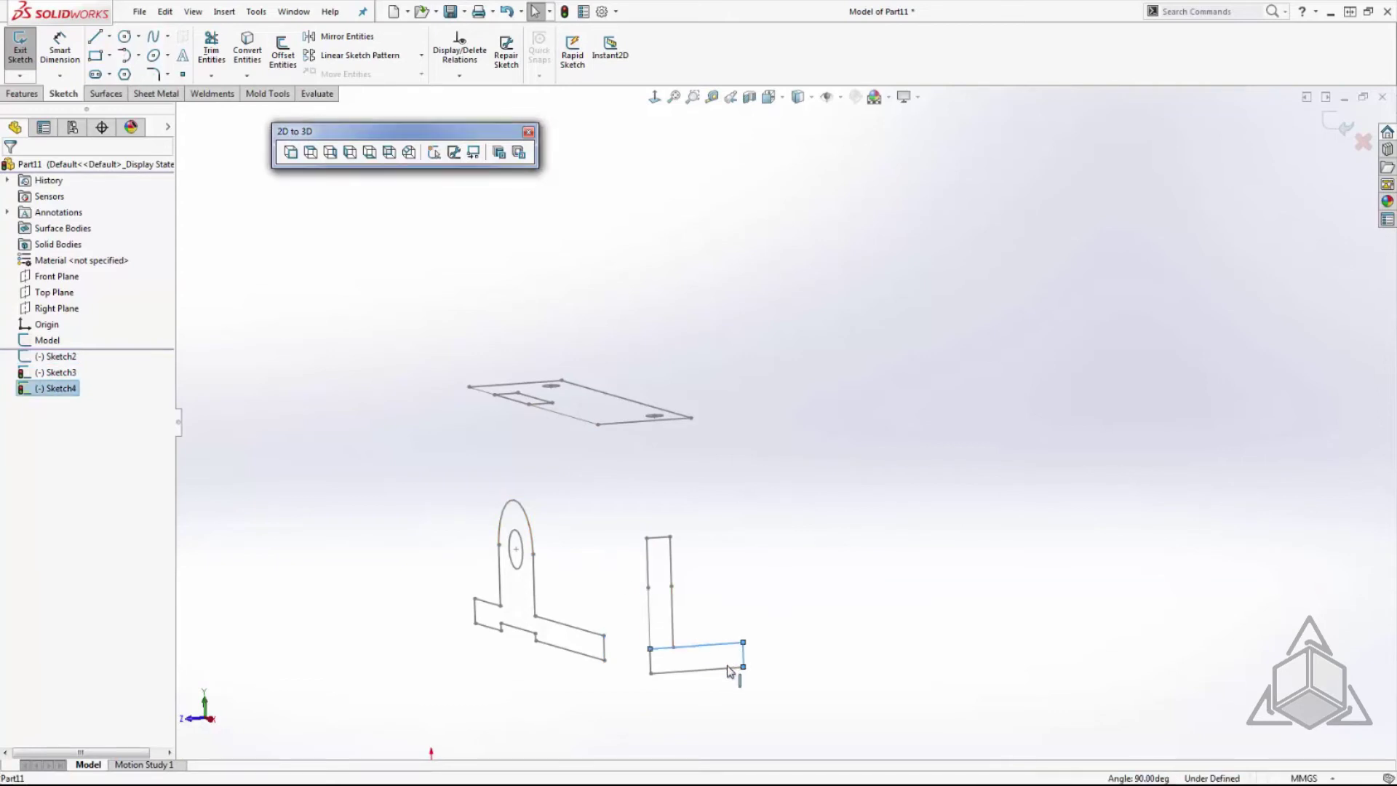
left_click(743, 662, "ctrl")
left_click(652, 664, "ctrl")
left_click(499, 153)
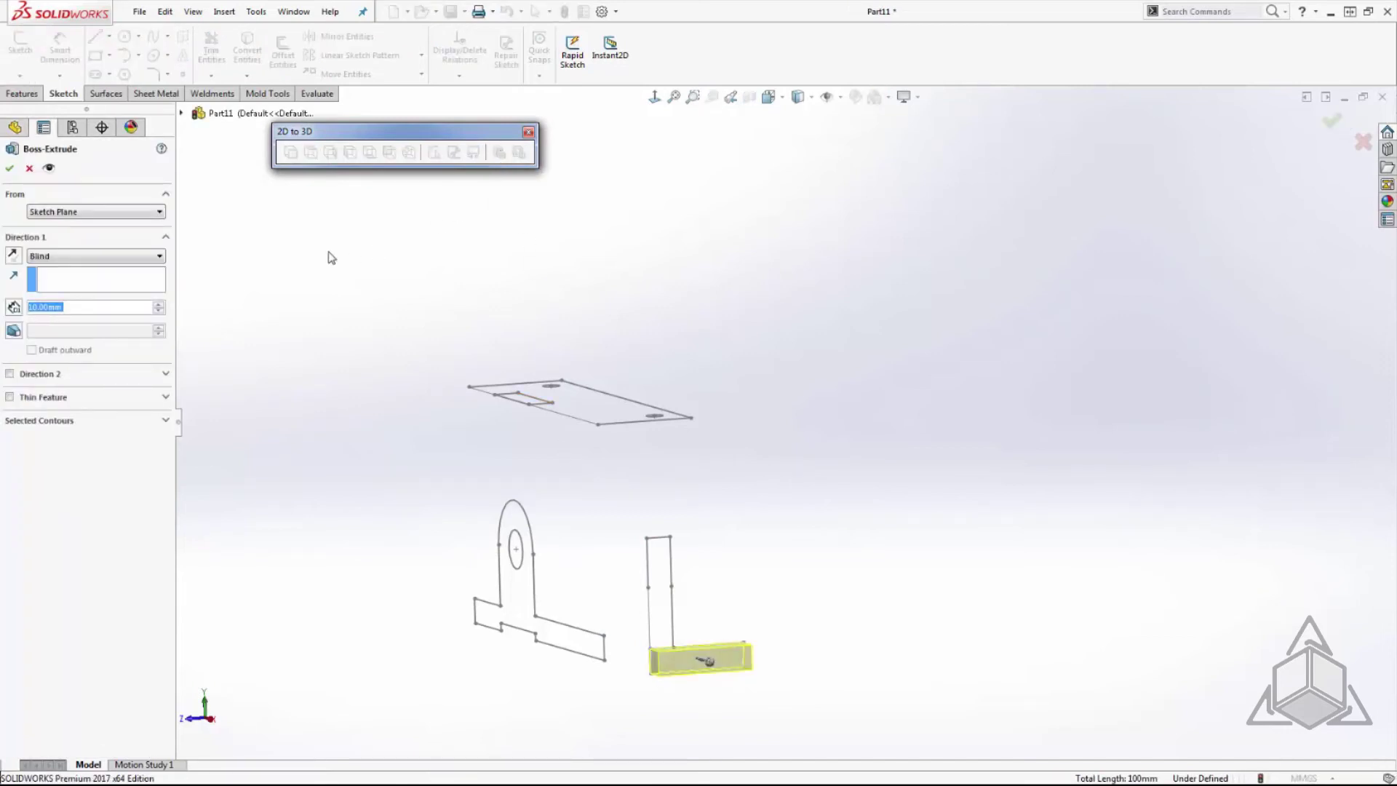
left_click(136, 213)
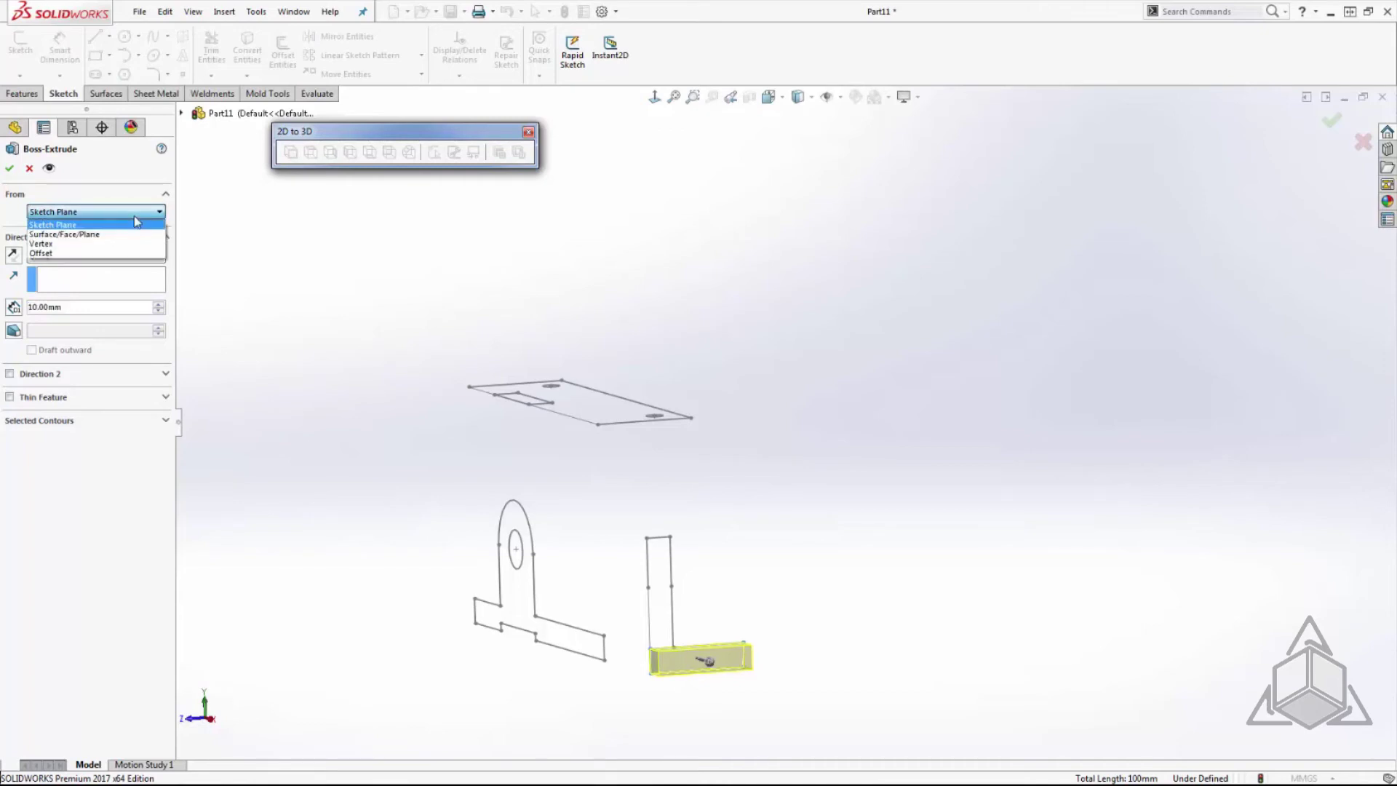
left_click(136, 243)
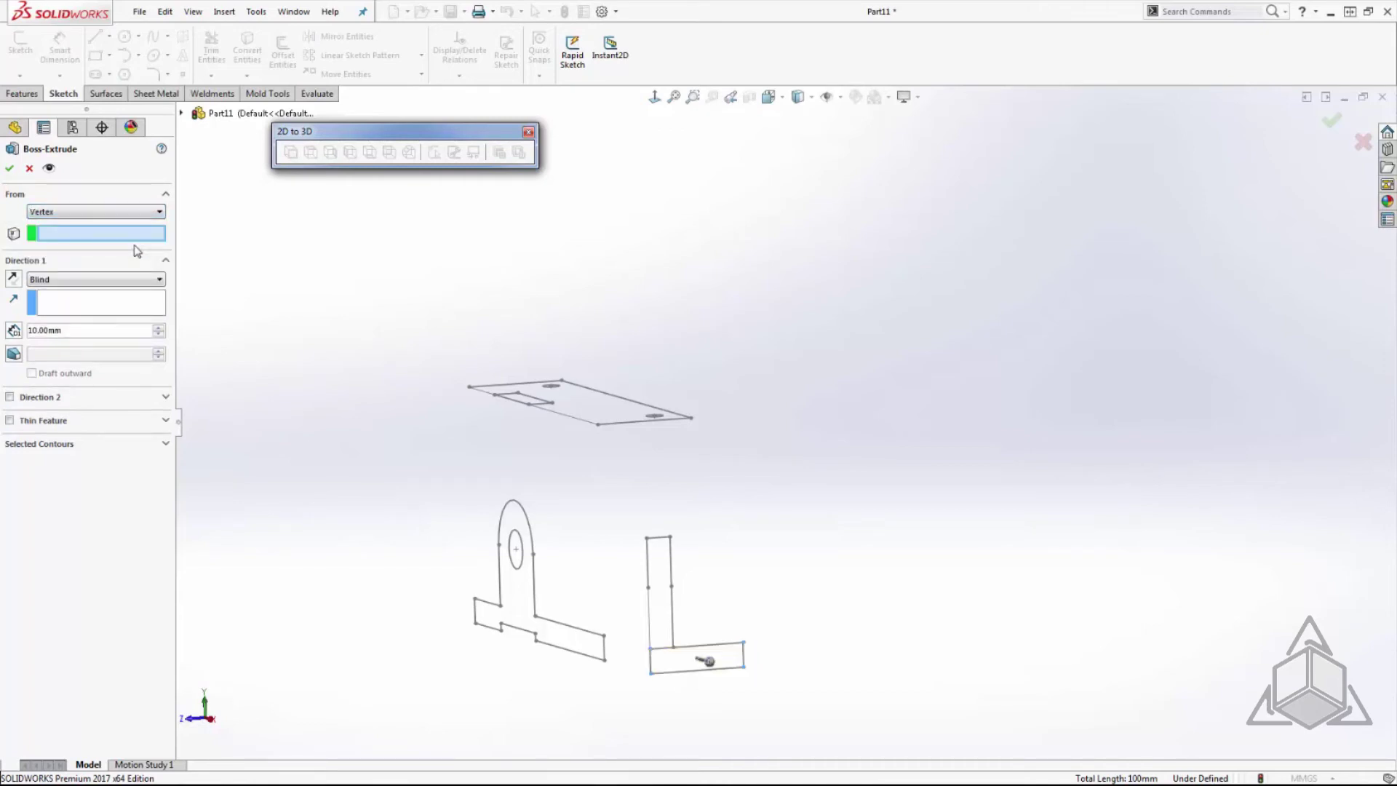
left_click(604, 637)
left_click(99, 281)
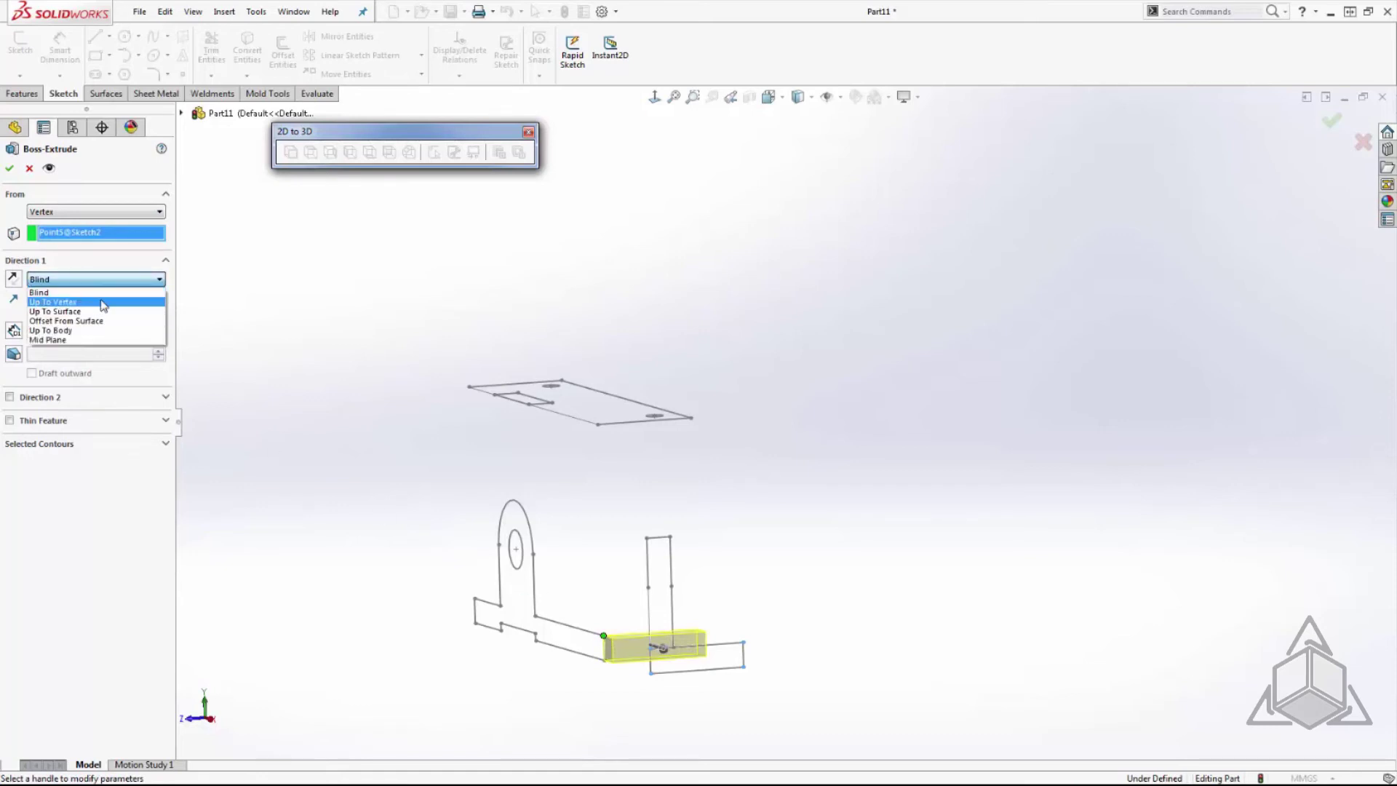
left_click(103, 302)
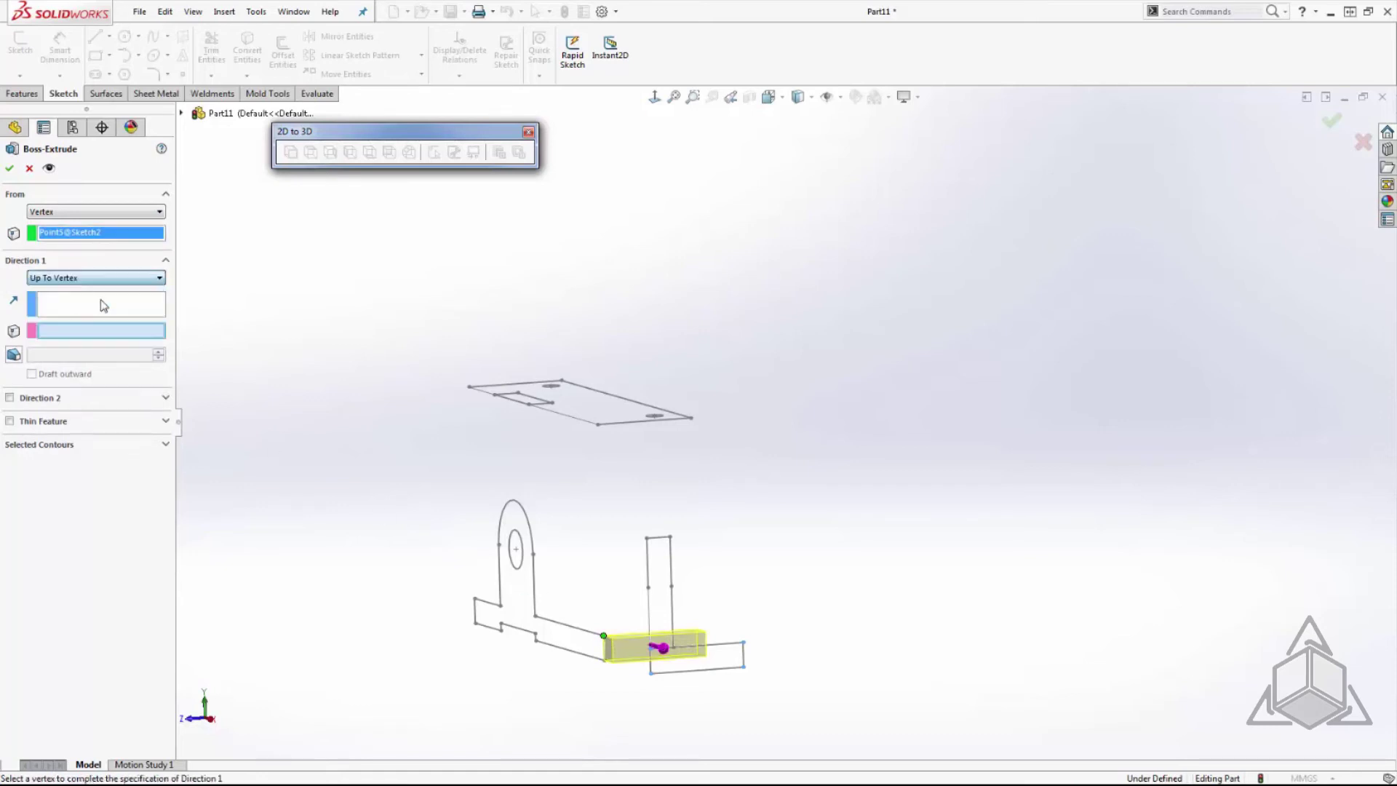
left_click(475, 598)
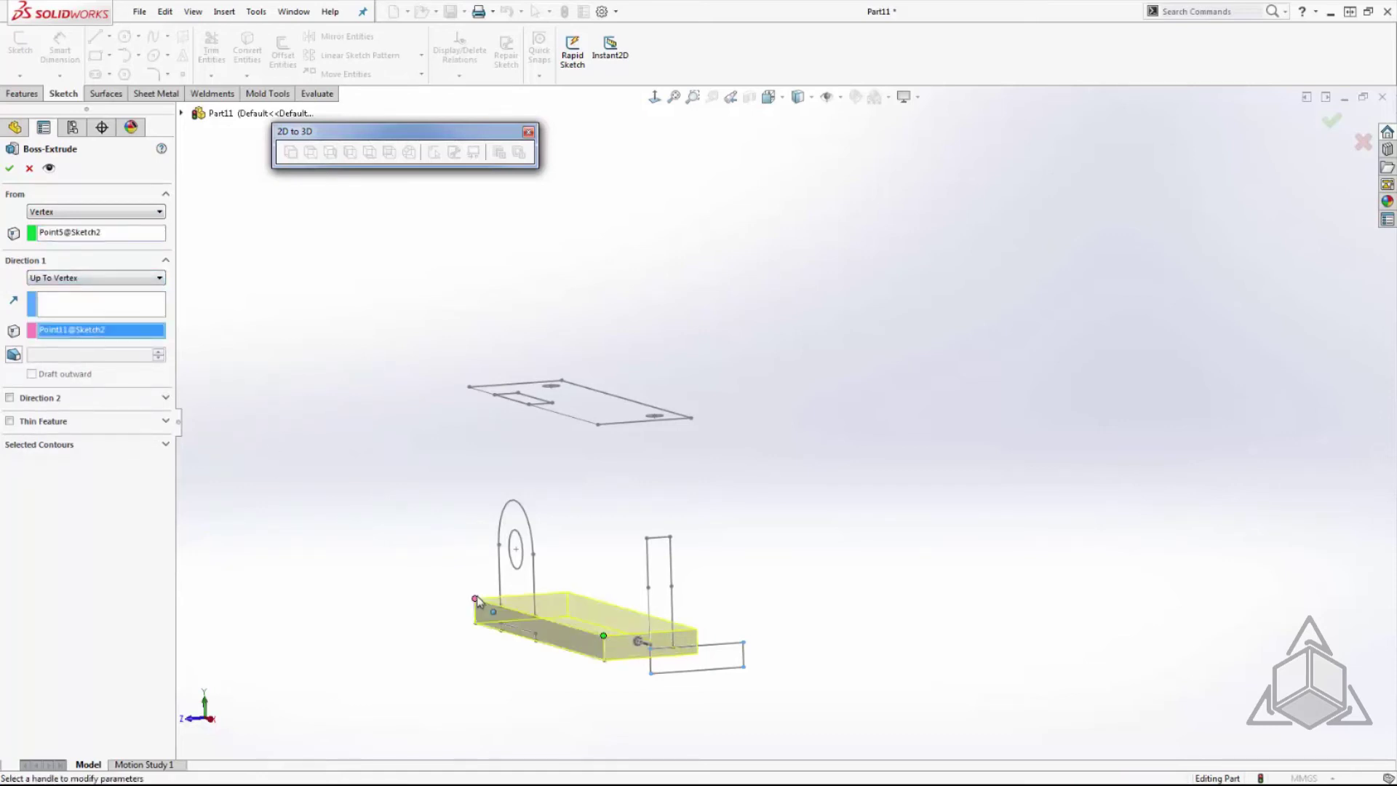
left_click(9, 167)
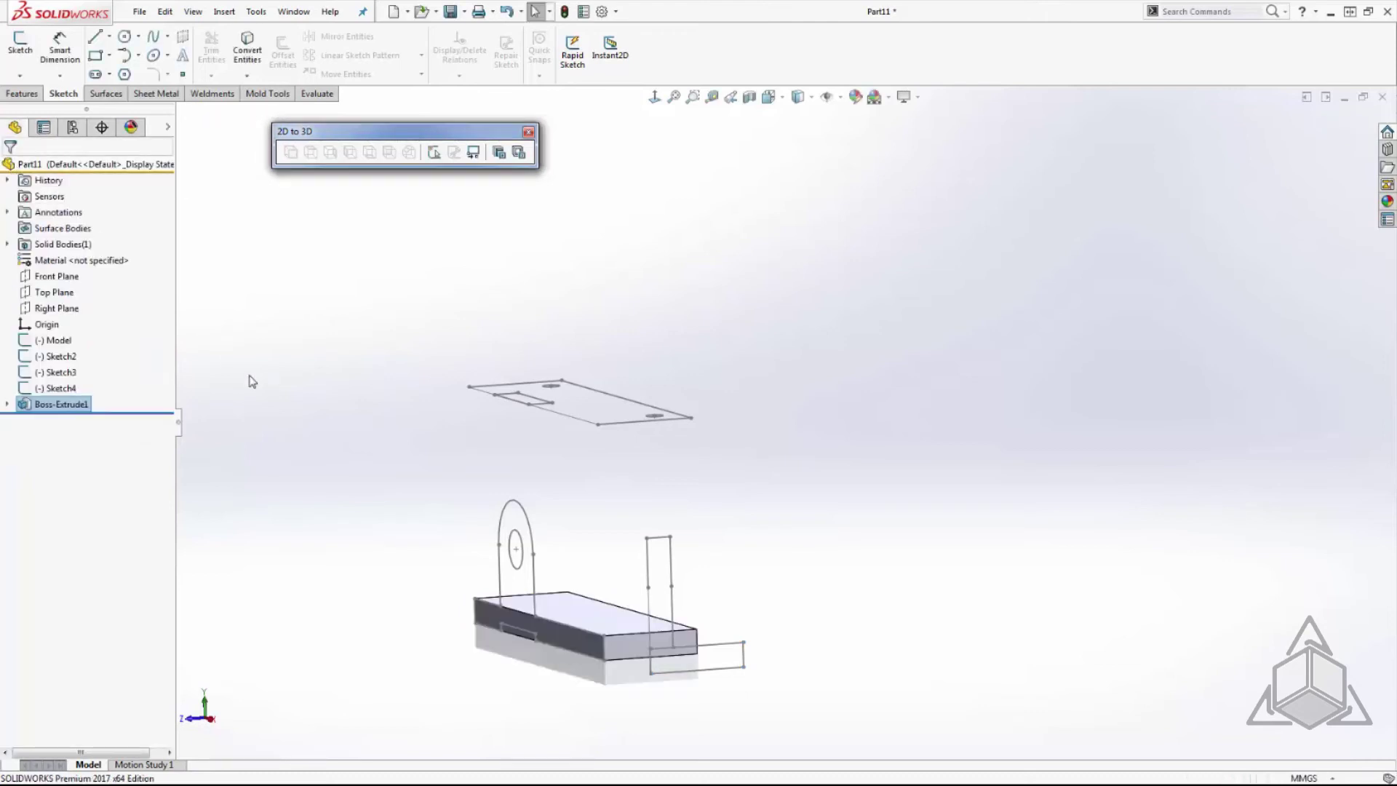
- Extrude the front sketch's outline of base and rounded upright up to the upper rear vertex of the side view's upright
middle_click_drag(418, 564, 435, 564)
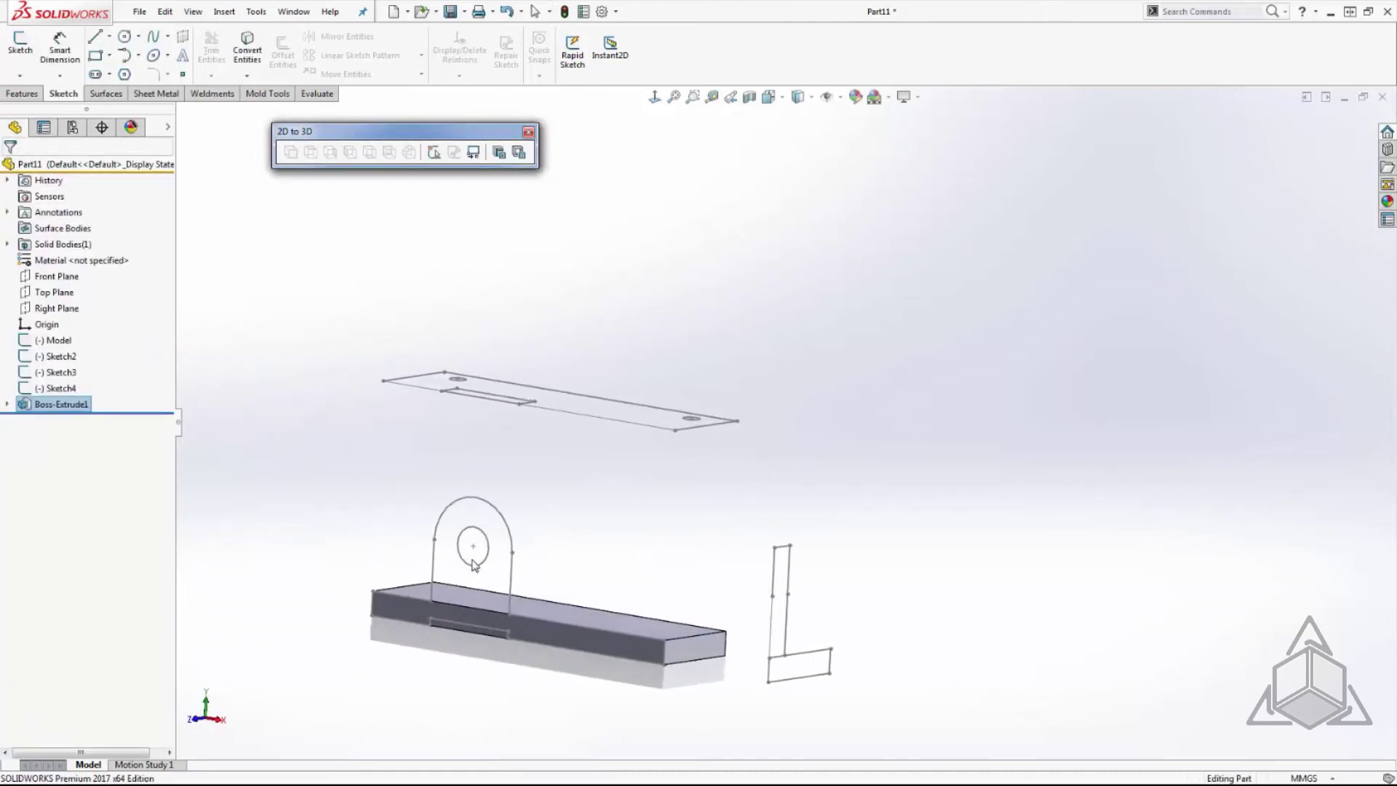
left_click(433, 566)
double_click(441, 522)
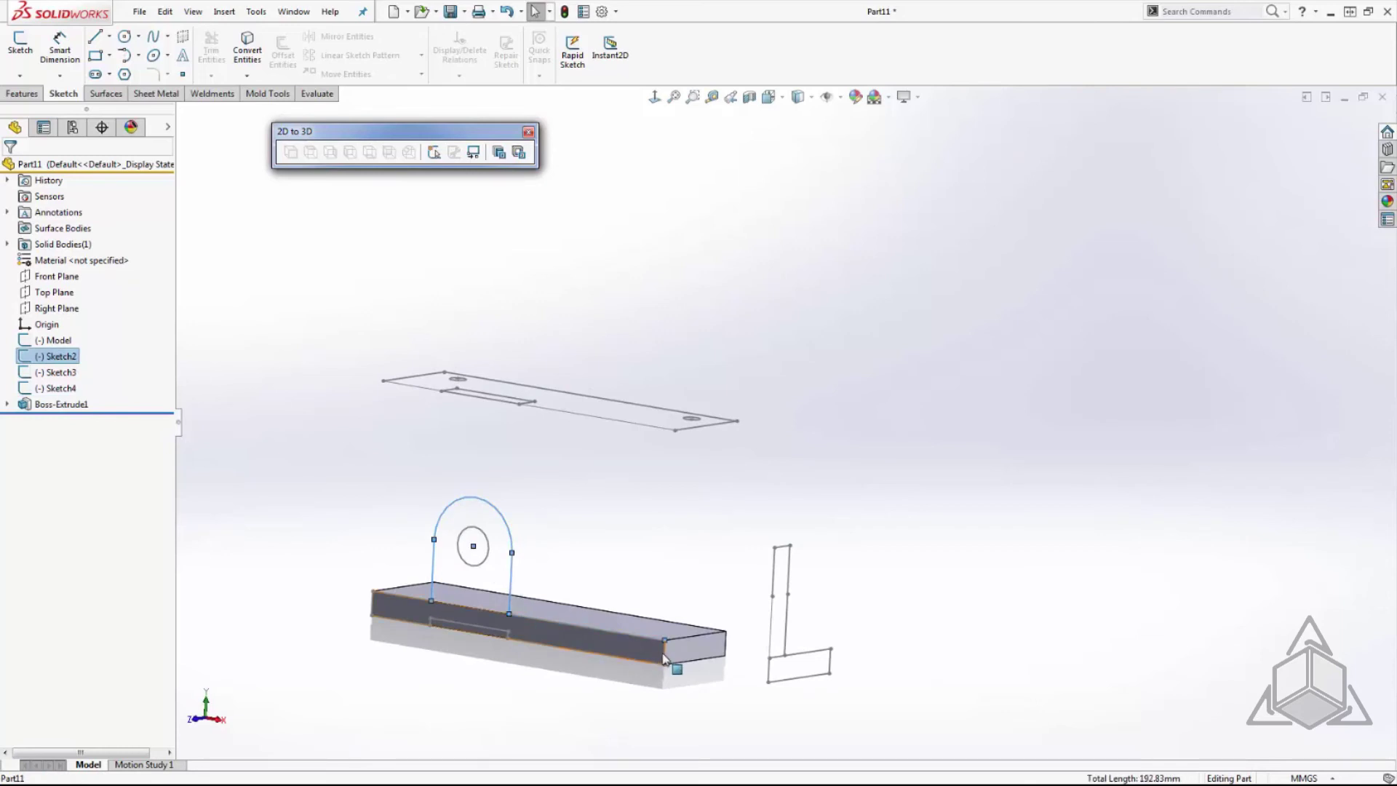
scroll(510, 635, "down", 3)
left_click(580, 575, "ctrl")
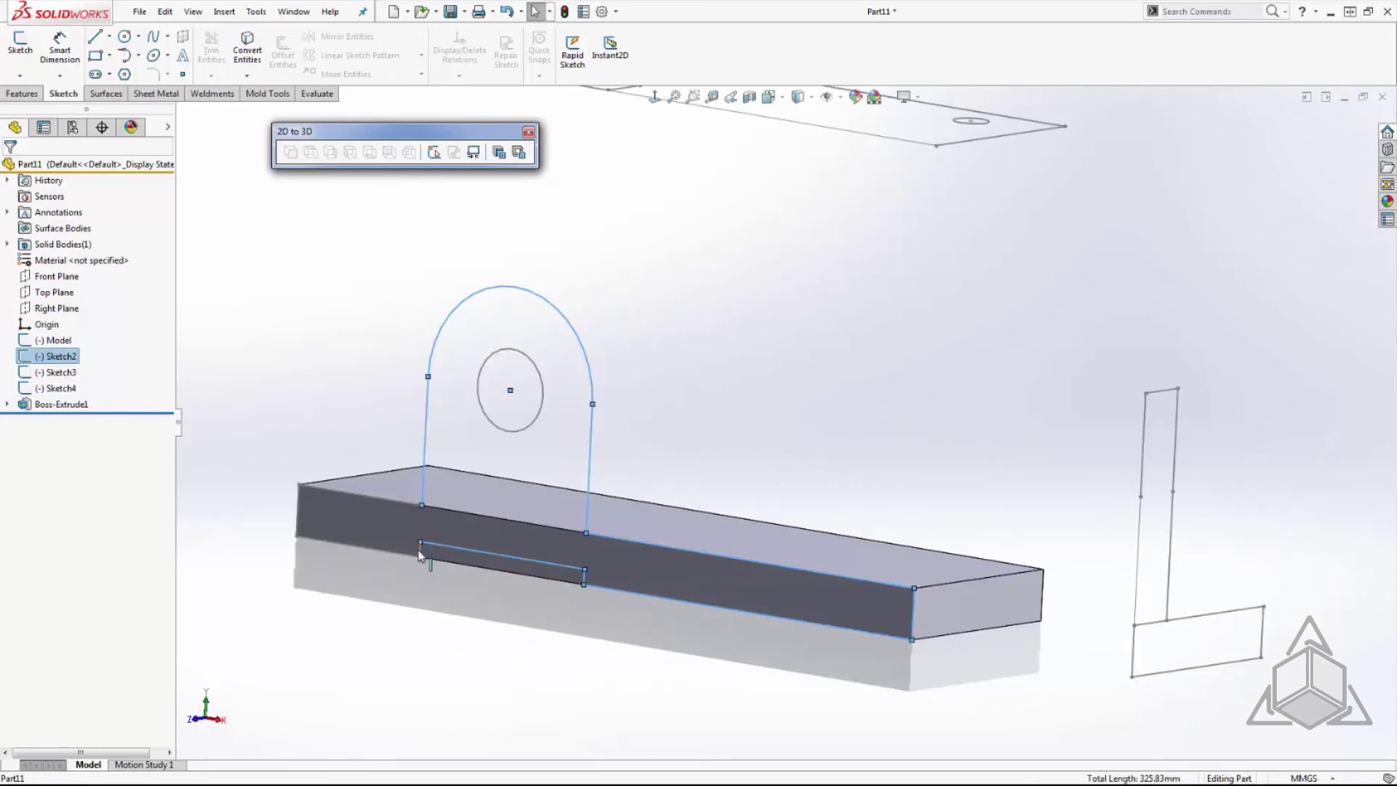
left_click(298, 508, "ctrl")
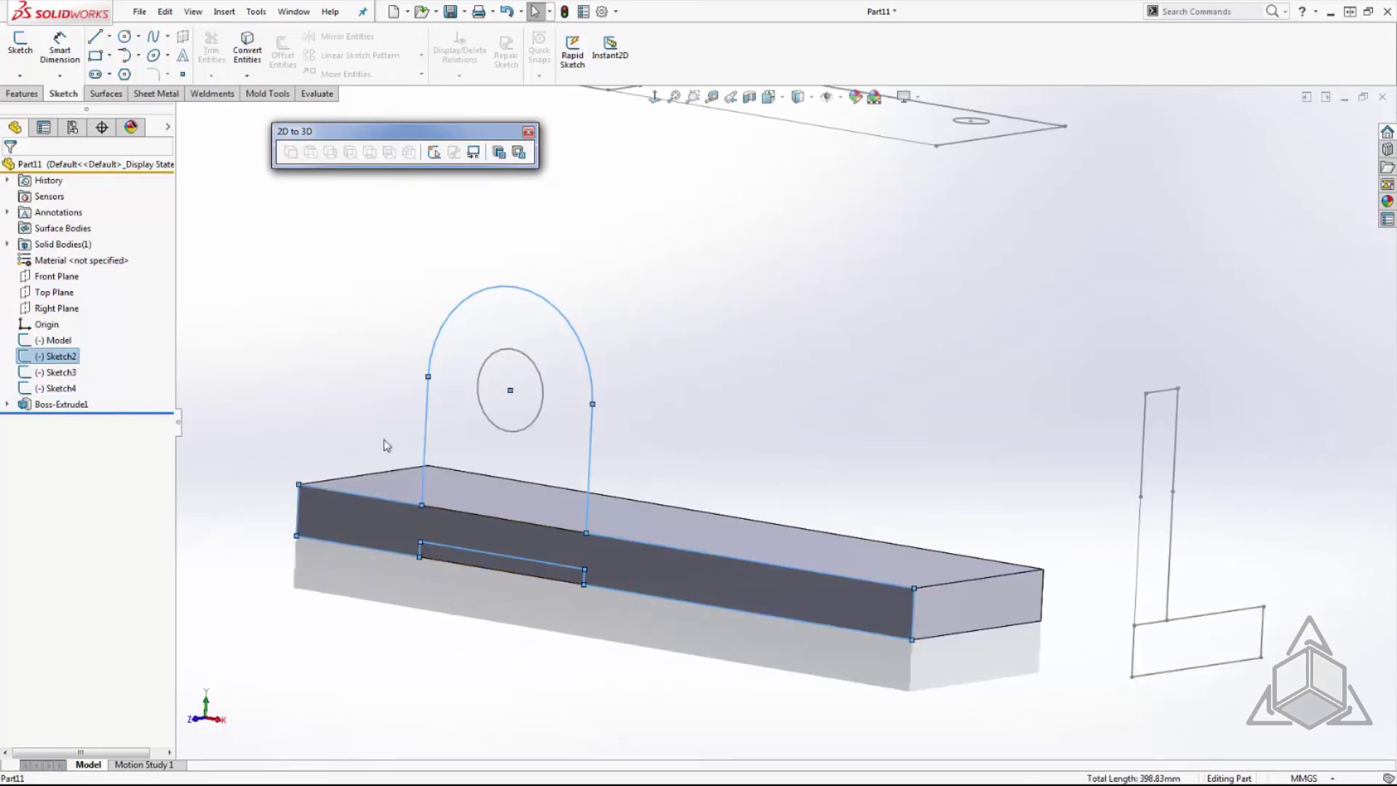
left_click(519, 152)
left_click(94, 256)
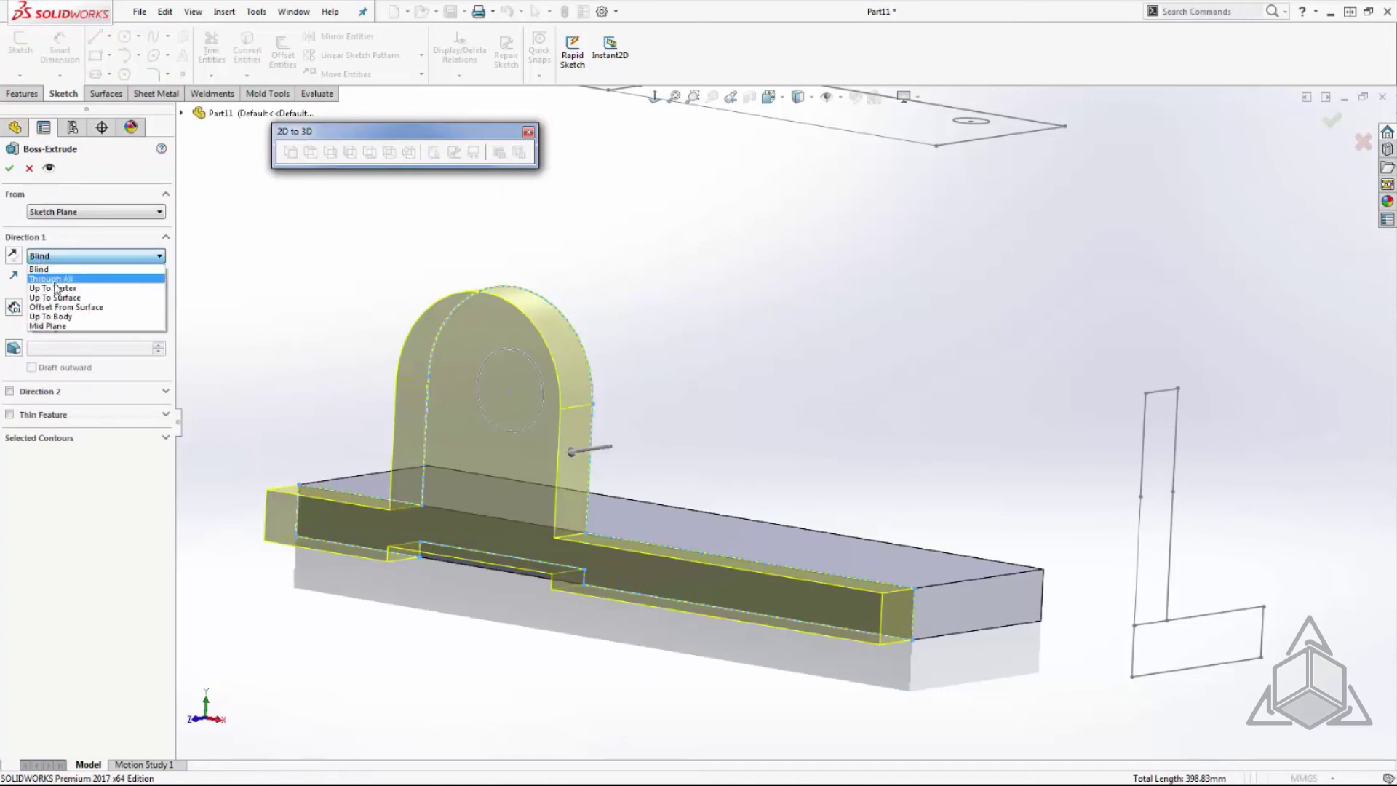
left_click(58, 284)
left_click(1178, 389)
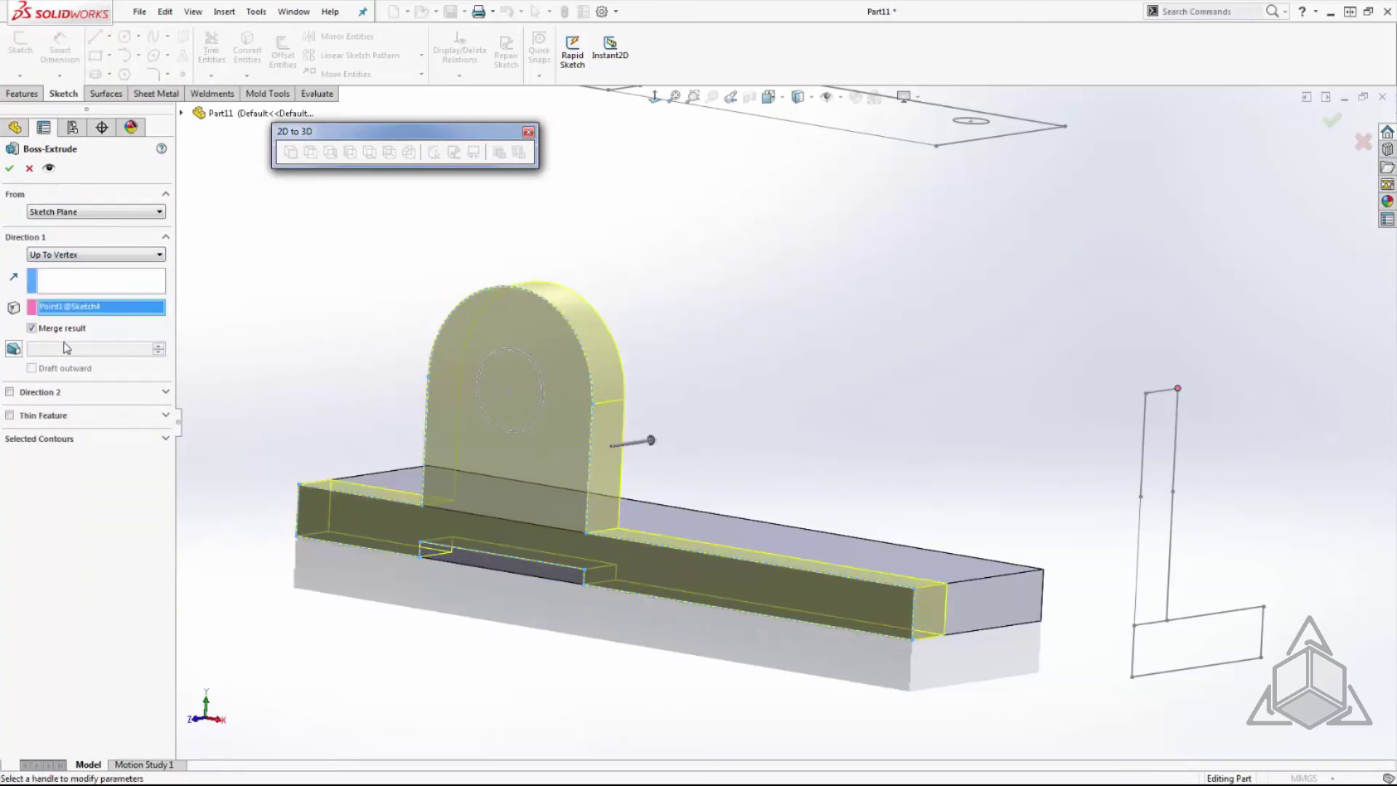
left_click(9, 168)
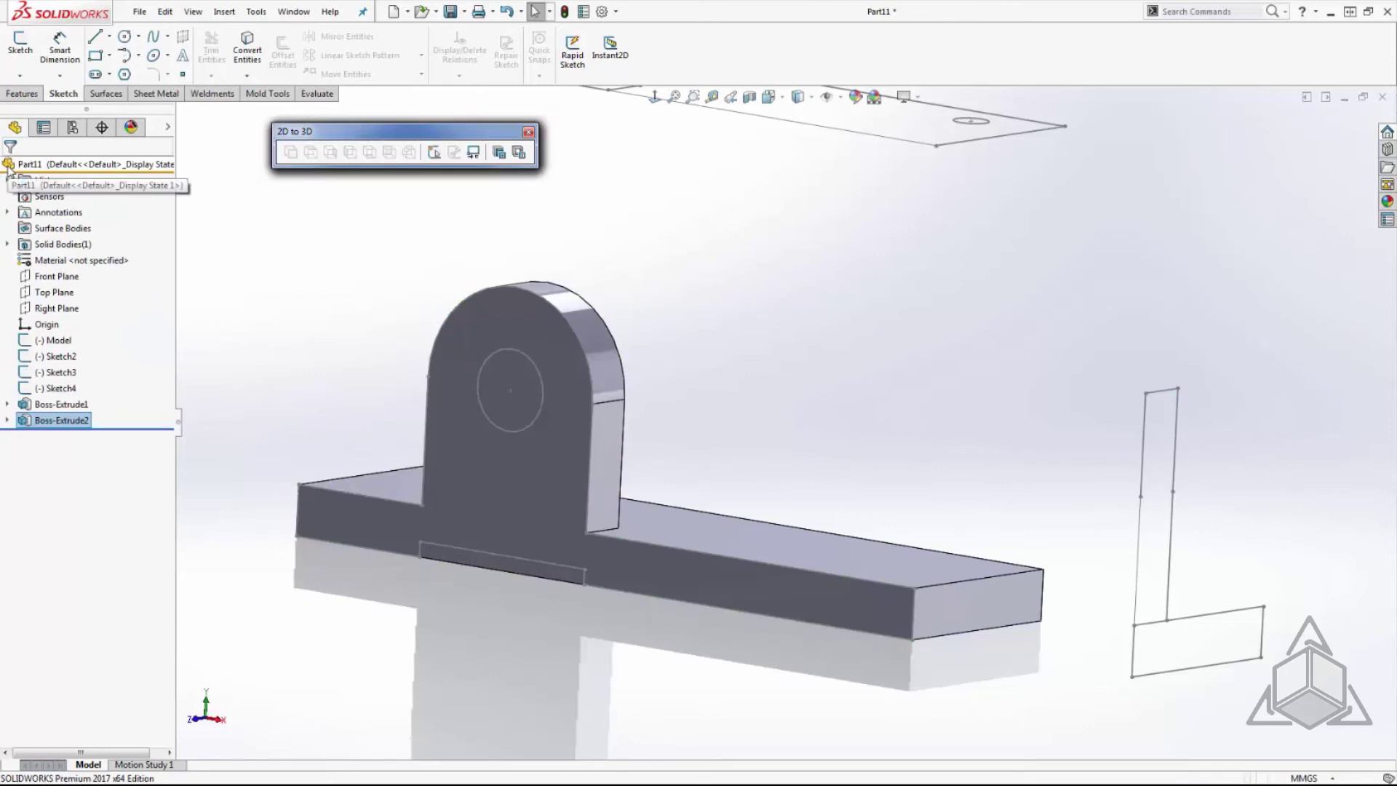
- Cut the shallow rectangular notch at the underside of the front sketch's base Through All in both directions
left_click(422, 556)
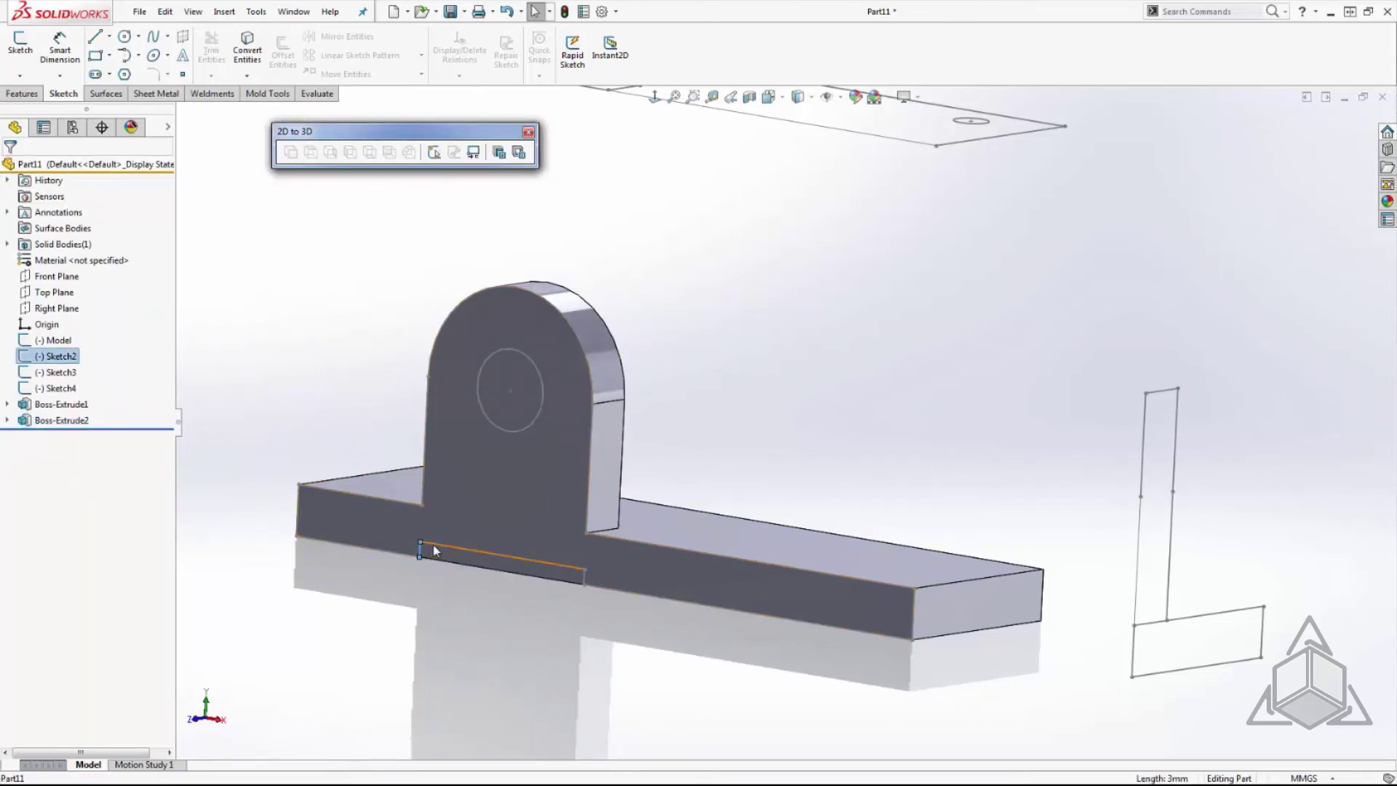
left_click(583, 577, "ctrl")
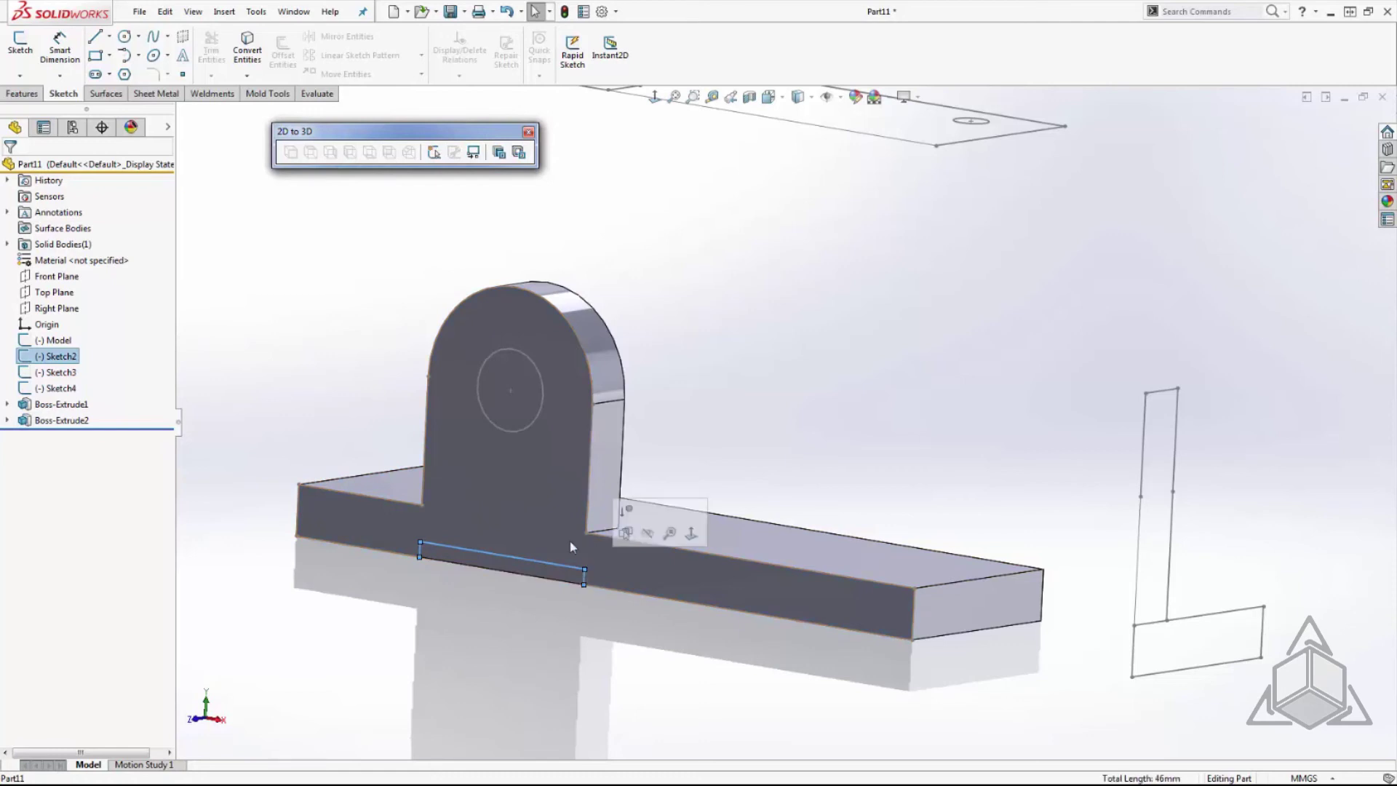
left_click(518, 153)
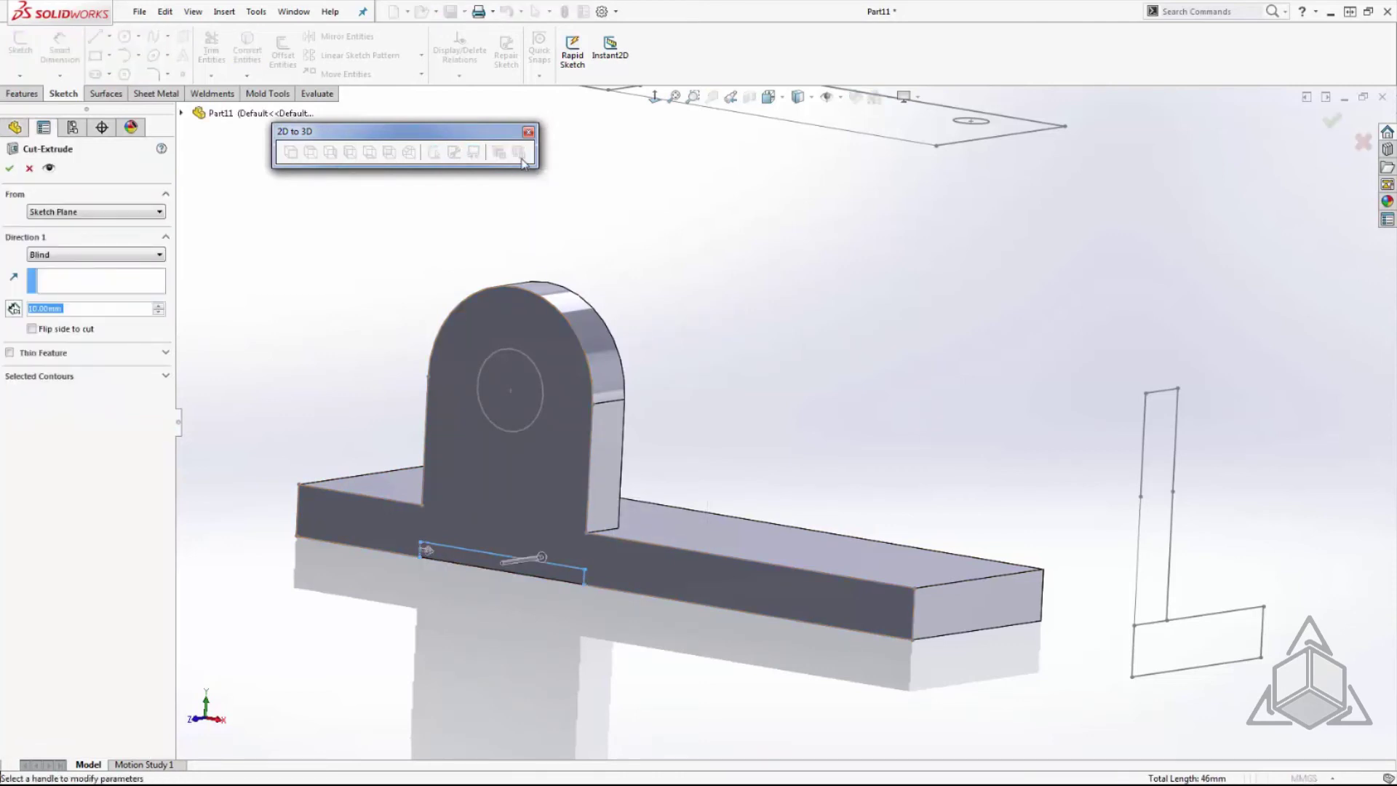
left_click(146, 256)
left_click(131, 284)
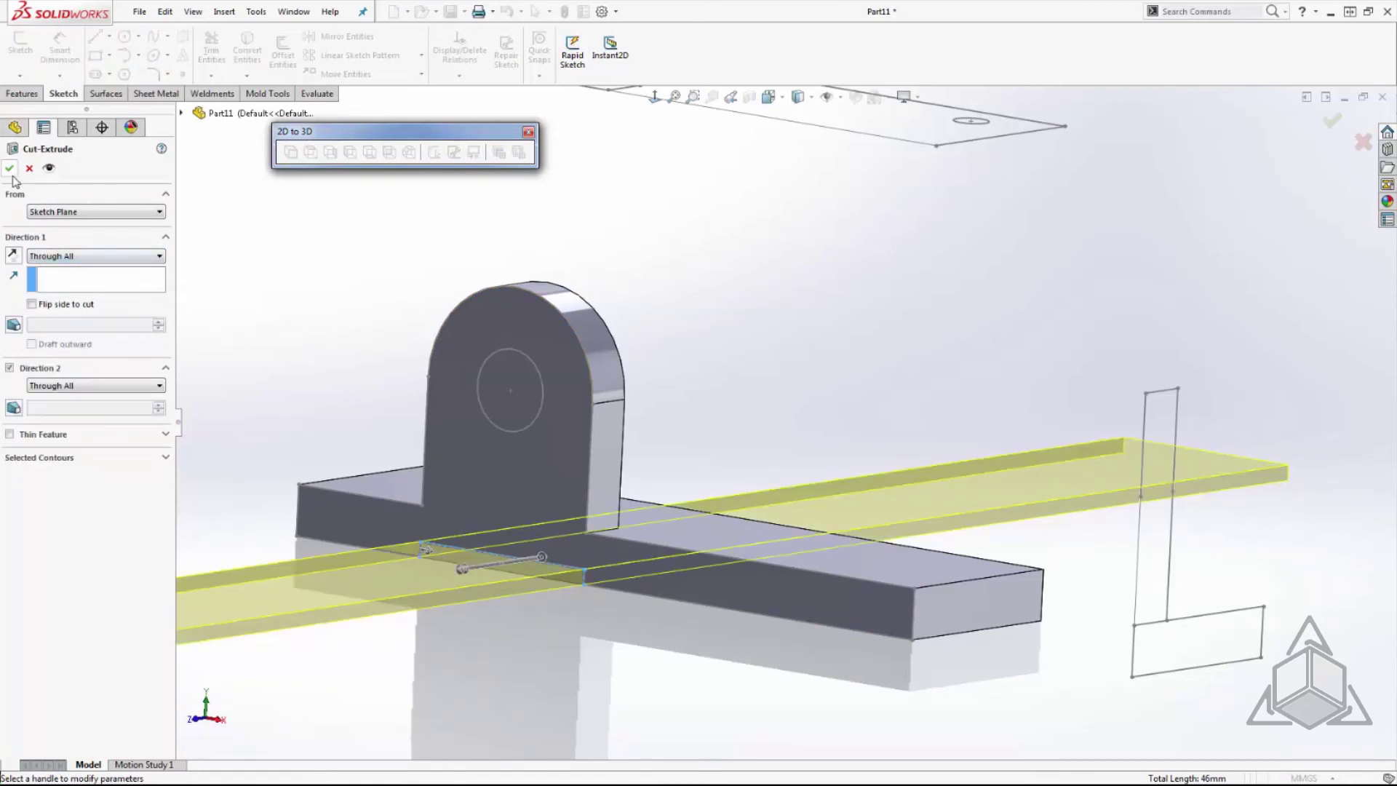
left_click(9, 168)
- Cut the two small circles of the top sketch Through All to make the holes in the base
key("ctrl+7")
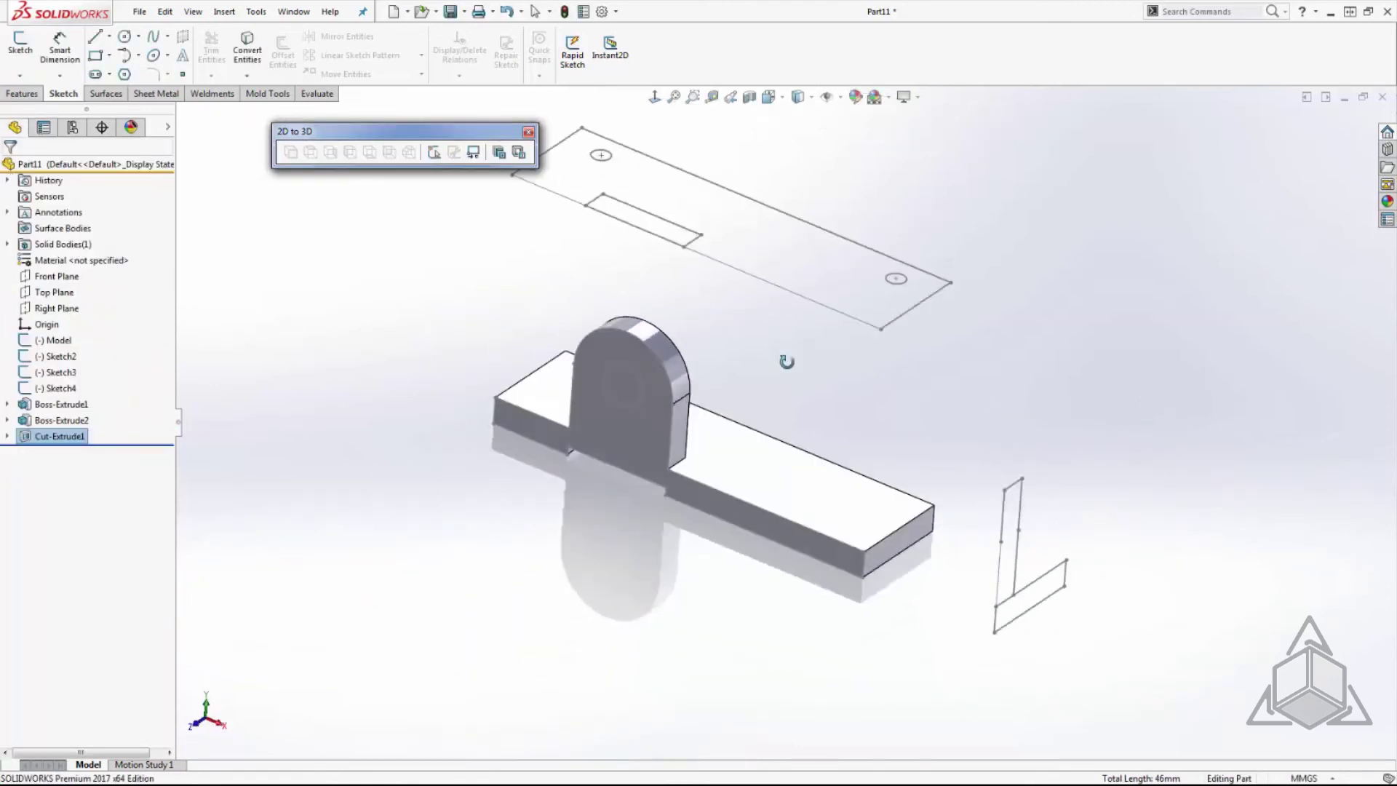
left_click(600, 149)
left_click(902, 294, "ctrl")
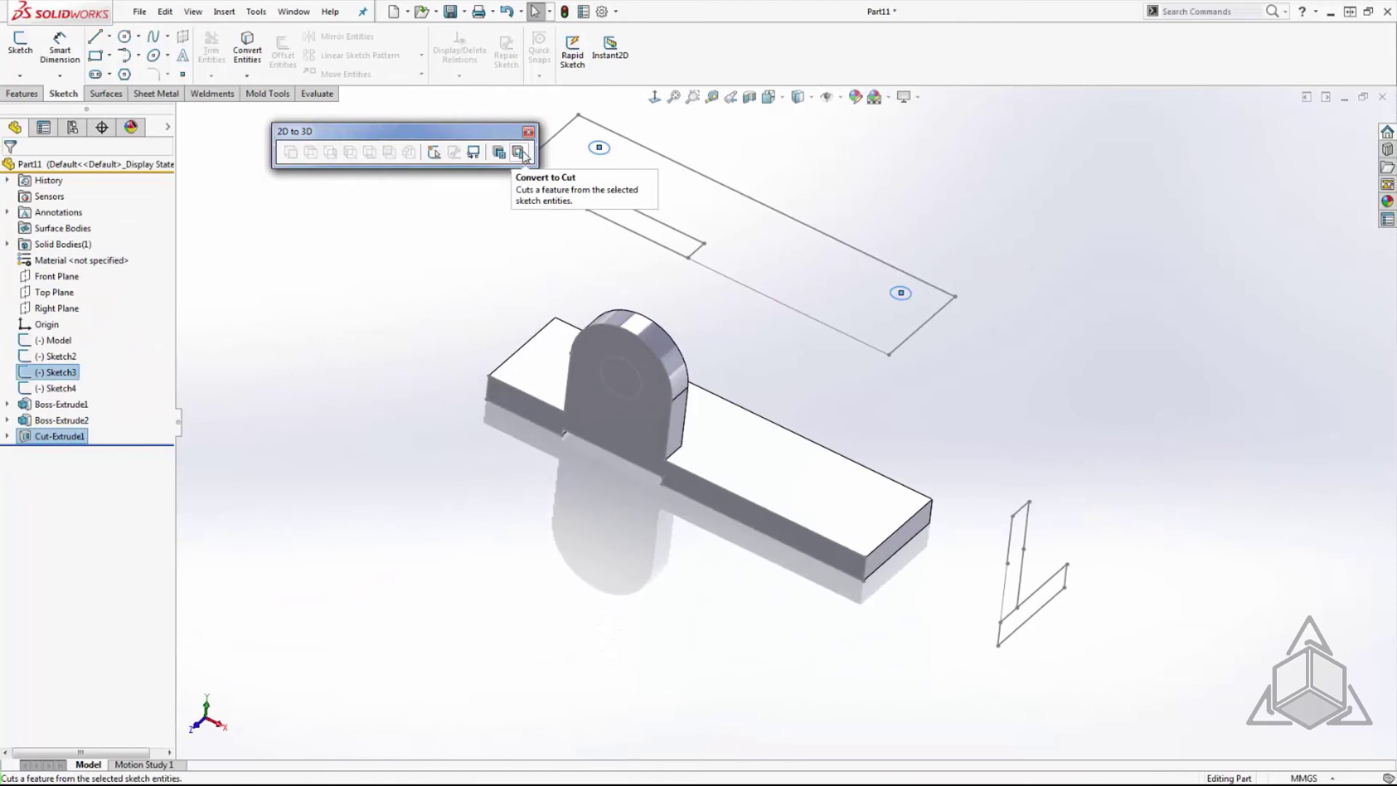
left_click(518, 153)
left_click(146, 256)
left_click(122, 286)
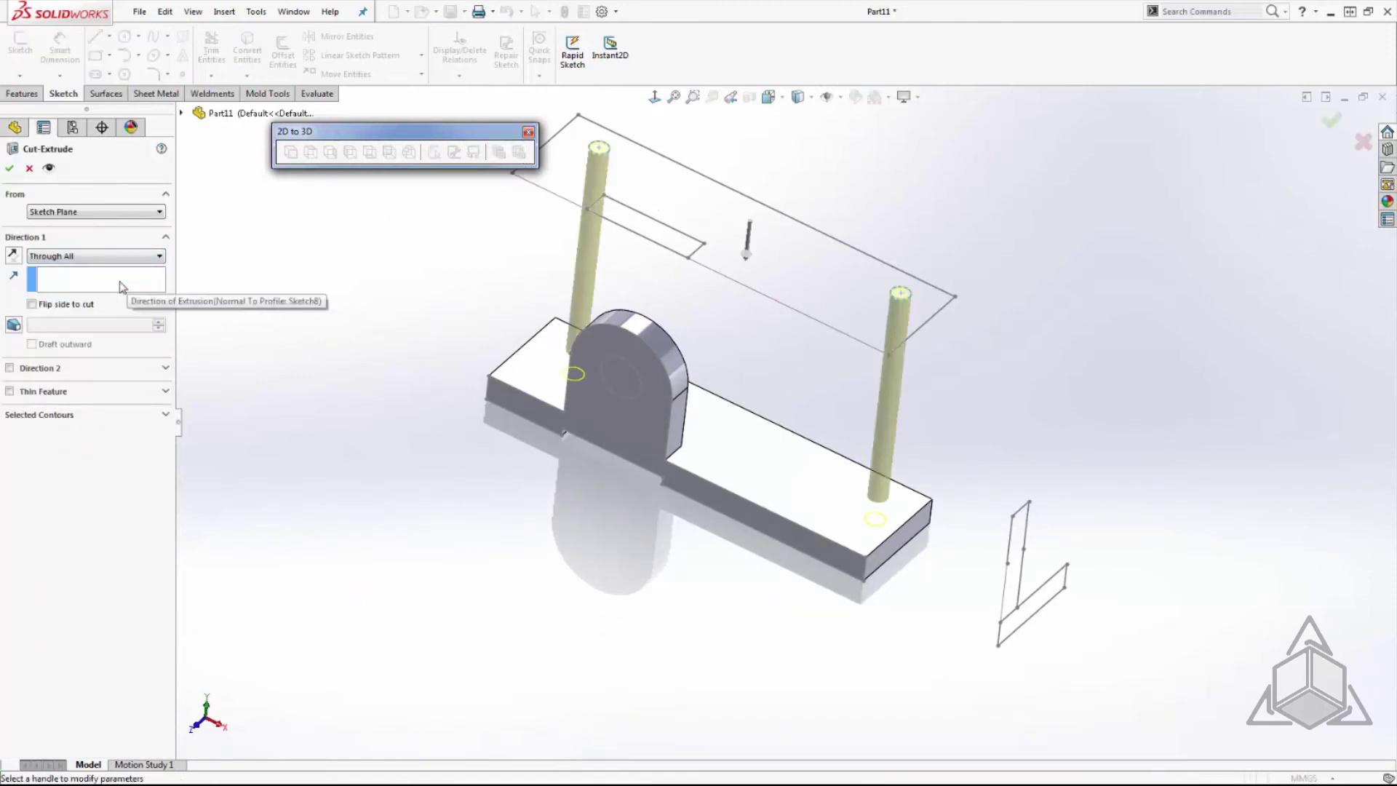
left_click(10, 168)
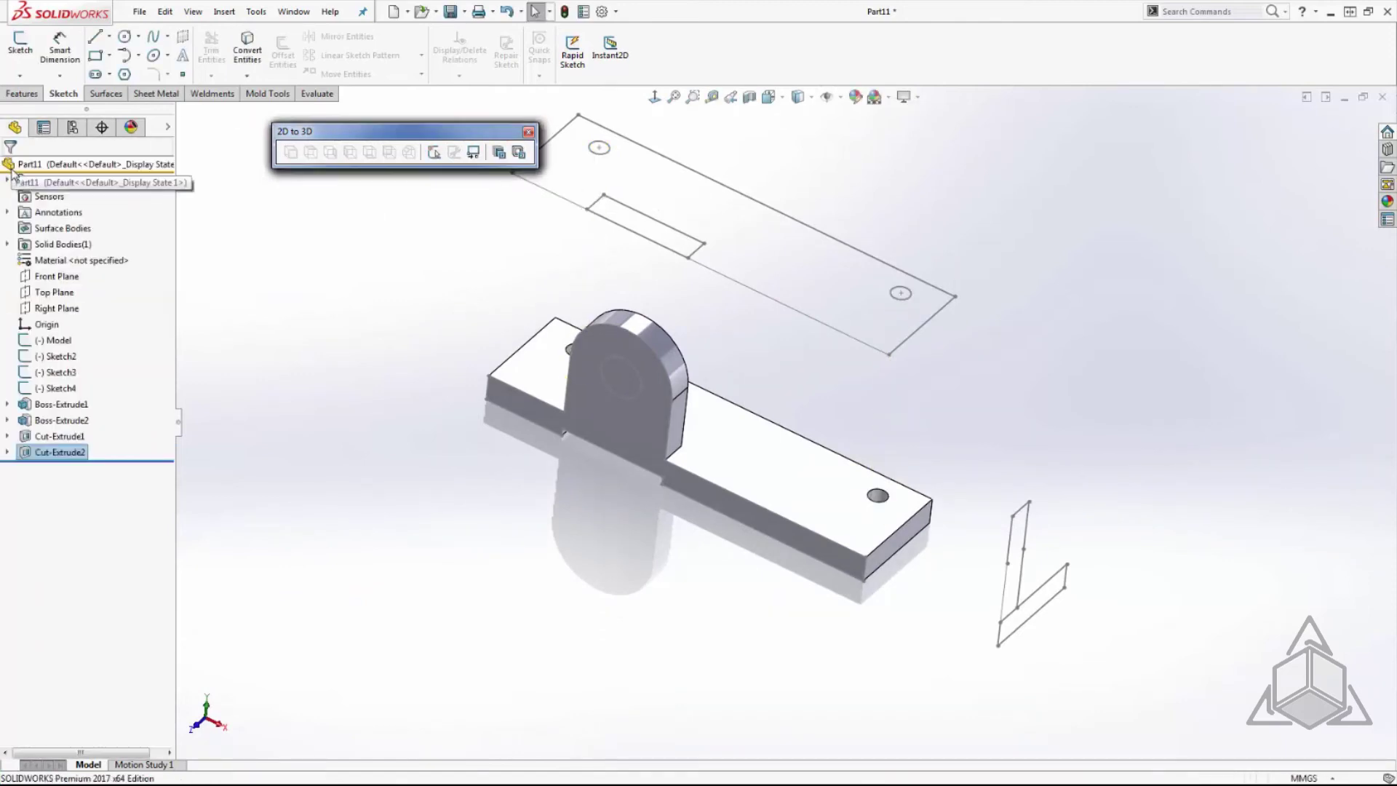
- Close the 2D to 3D tools and hide all sketches, leaving the finished bracket in isometric view
left_click(528, 132)
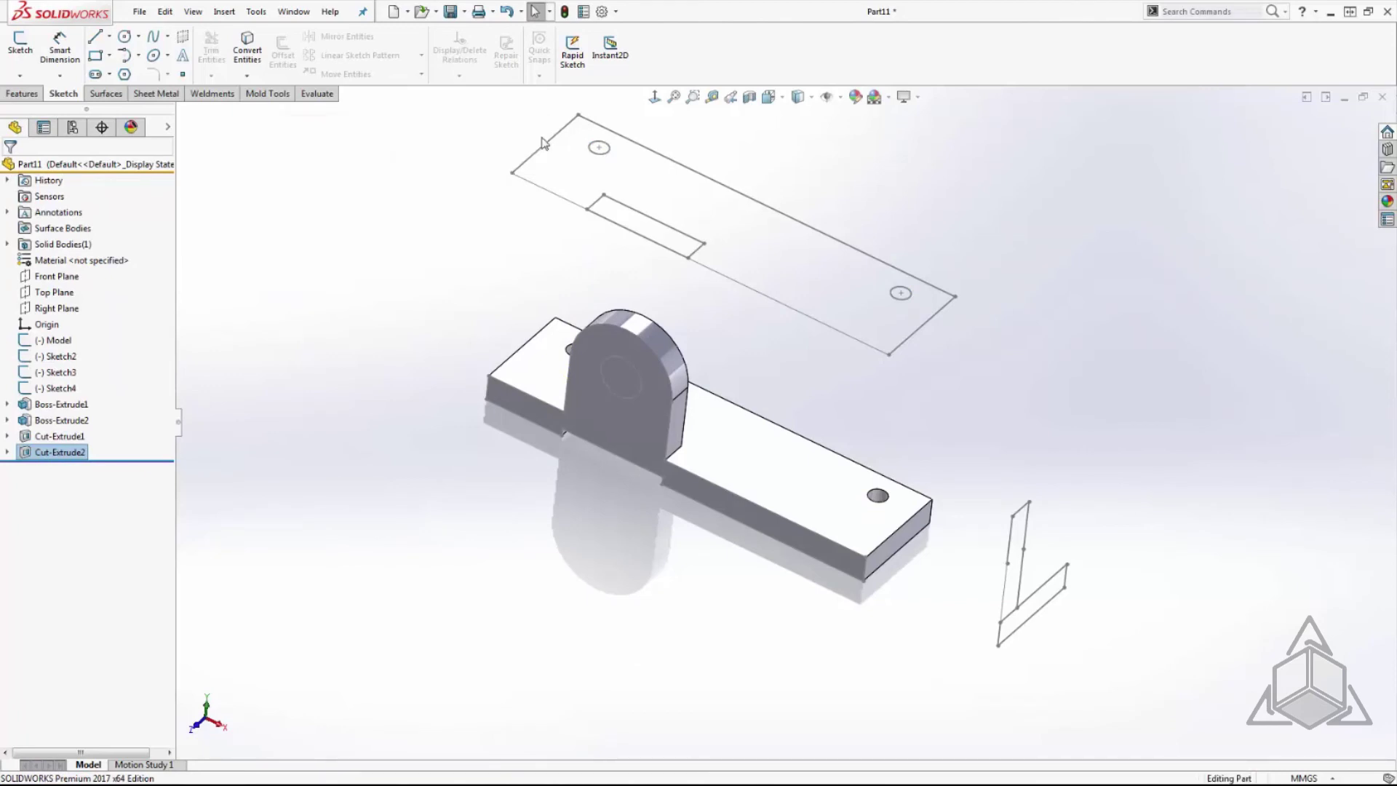
left_click(840, 97)
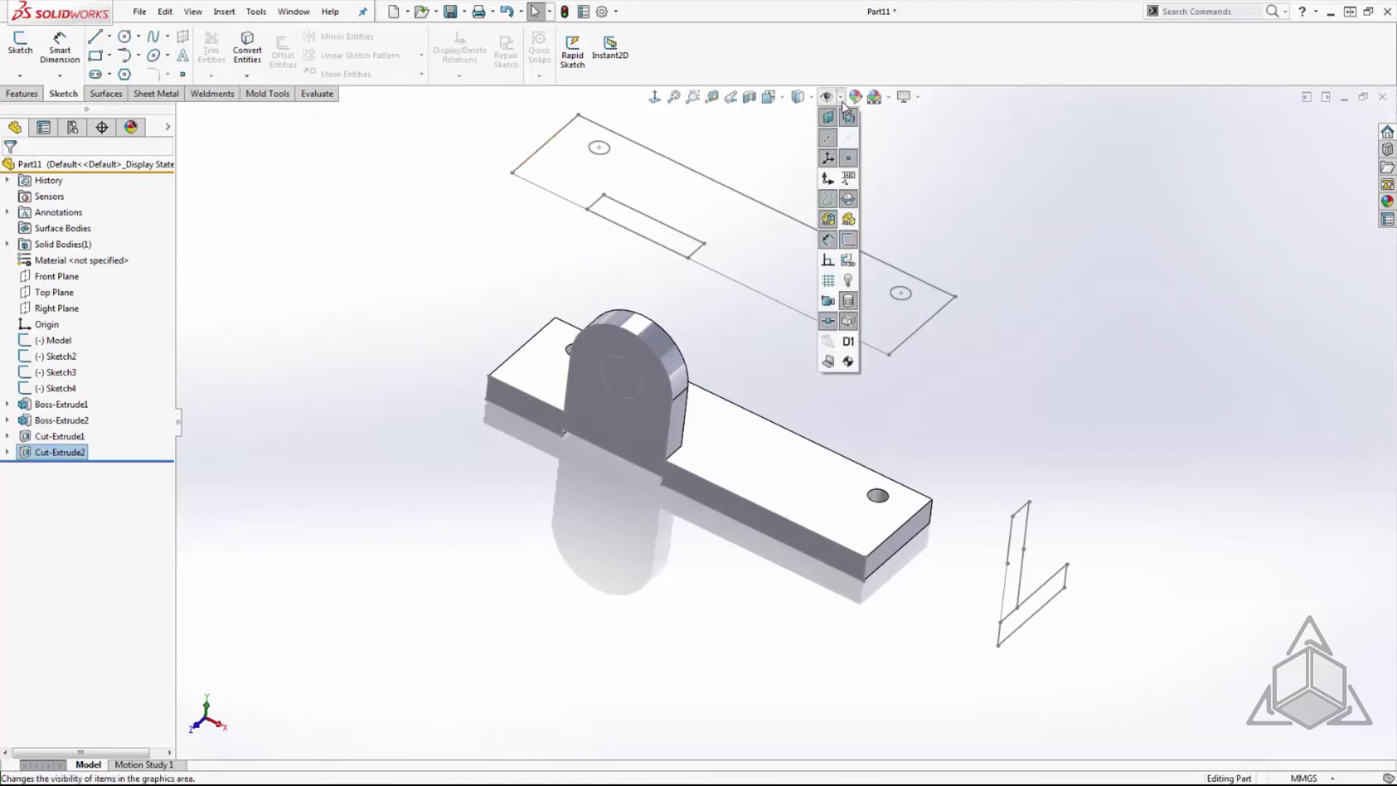
left_click(848, 242)
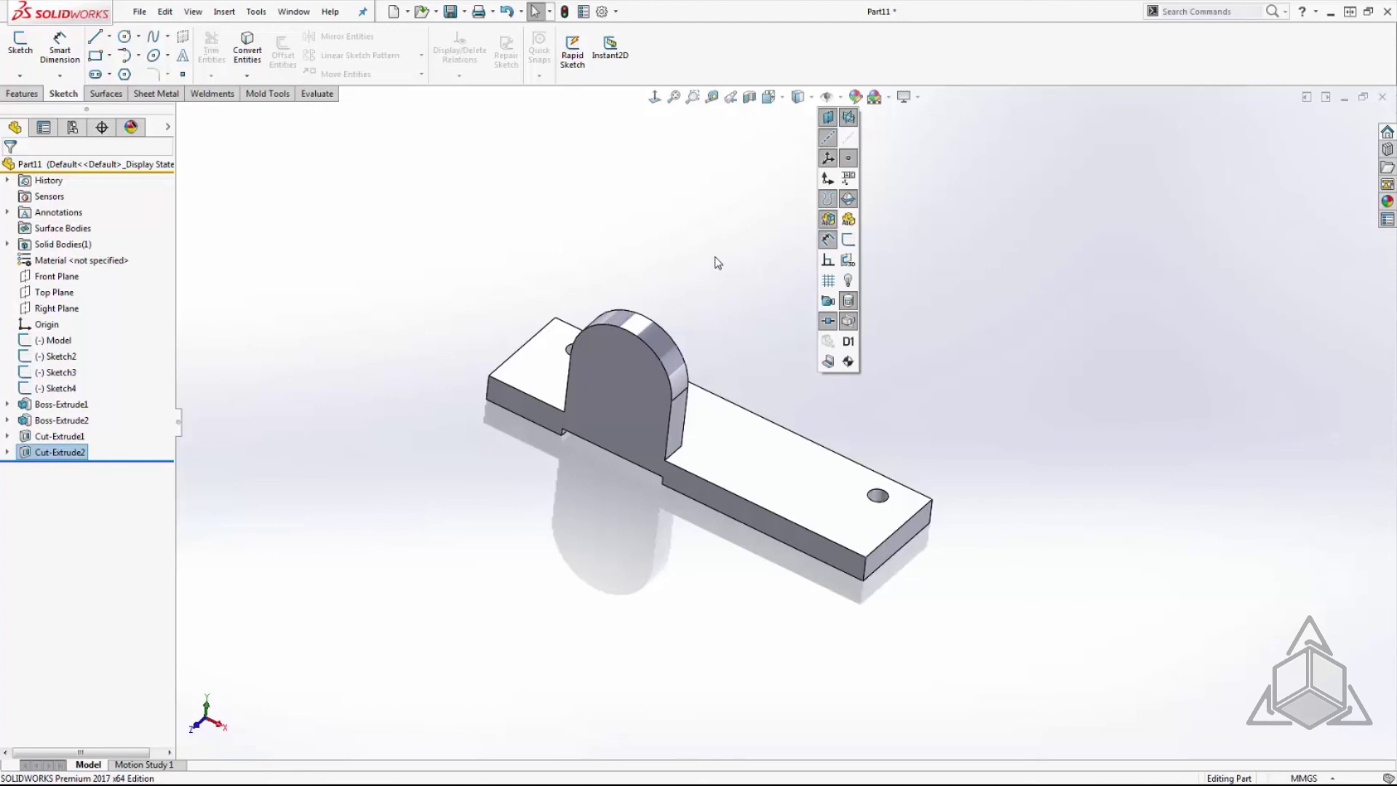
key("ctrl+7")
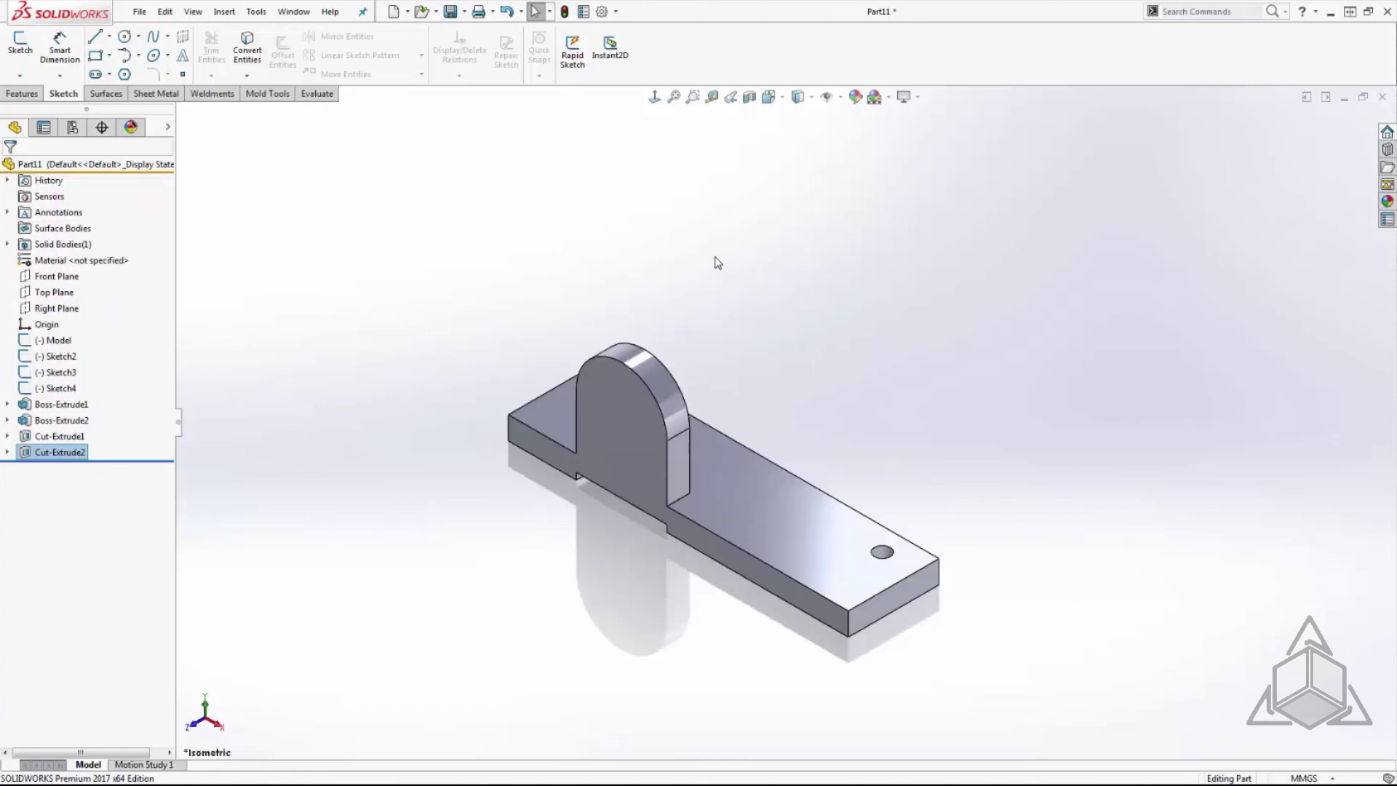